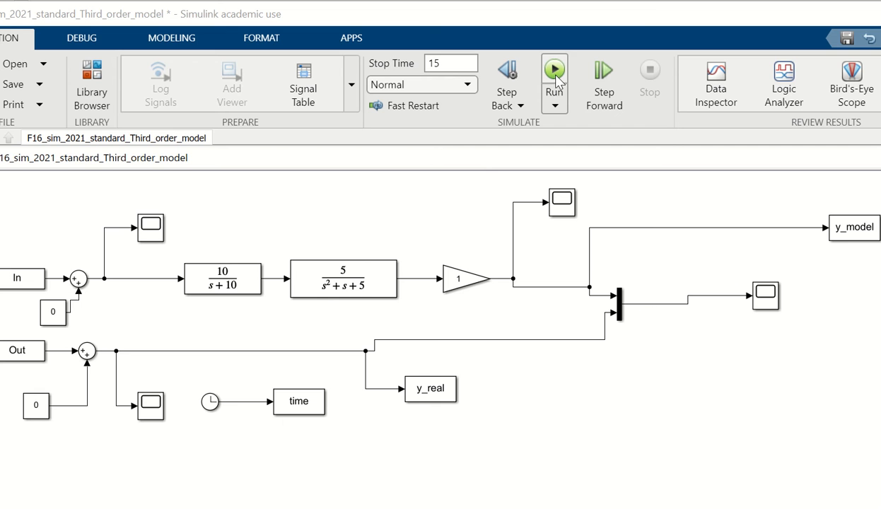
Run the simulation and open the scope that compares the model output with the real output
click(552, 84)
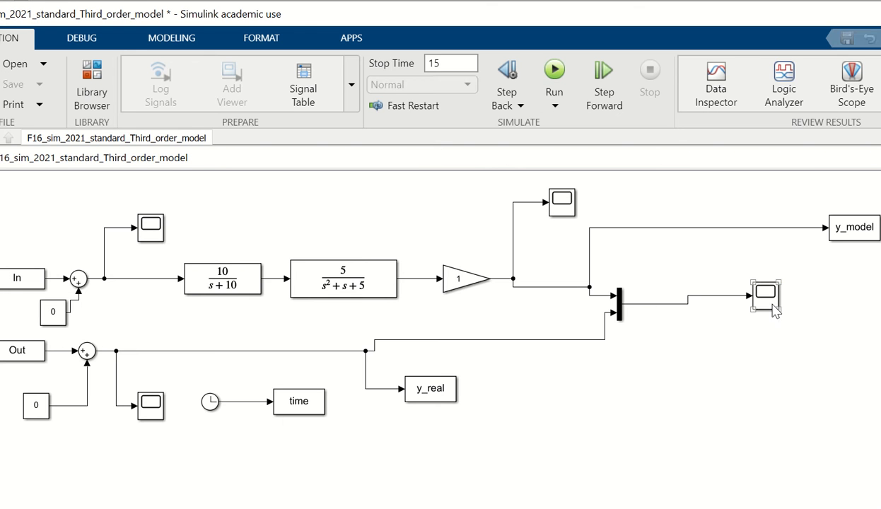
double_click(766, 295)
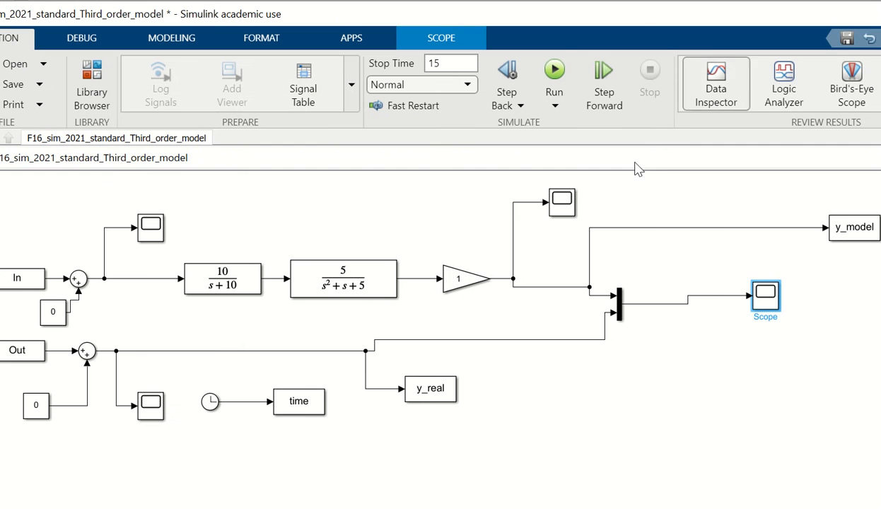
Set the Gain block to 2, and rerun the simulation to compare both outputs in the mux-fed scope
click(467, 281)
double_click(467, 281)
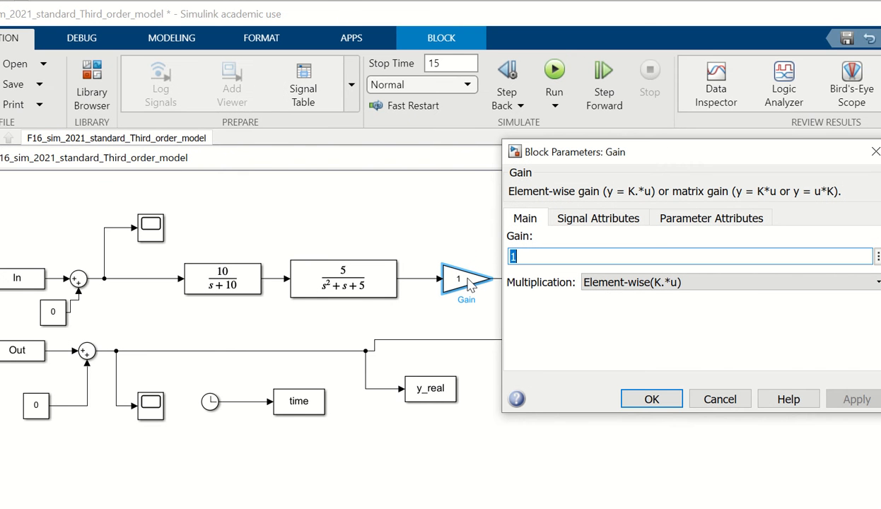
text(2)
click(651, 399)
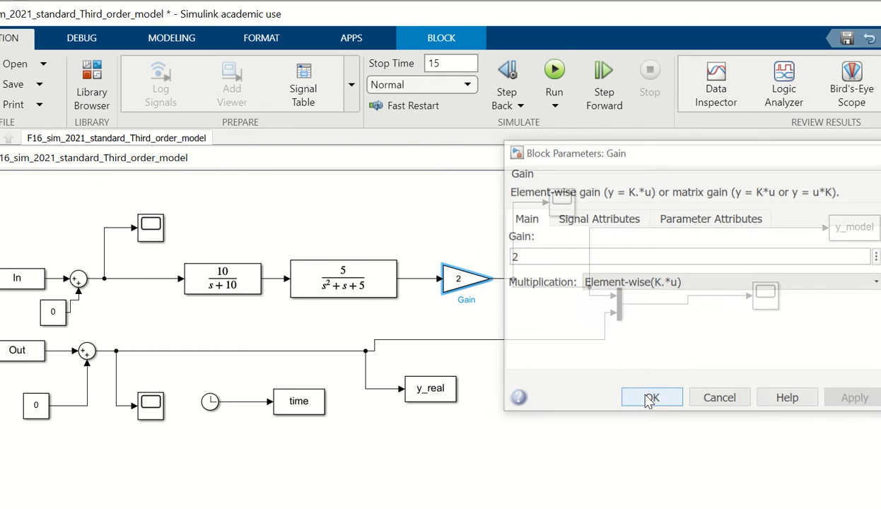
click(554, 75)
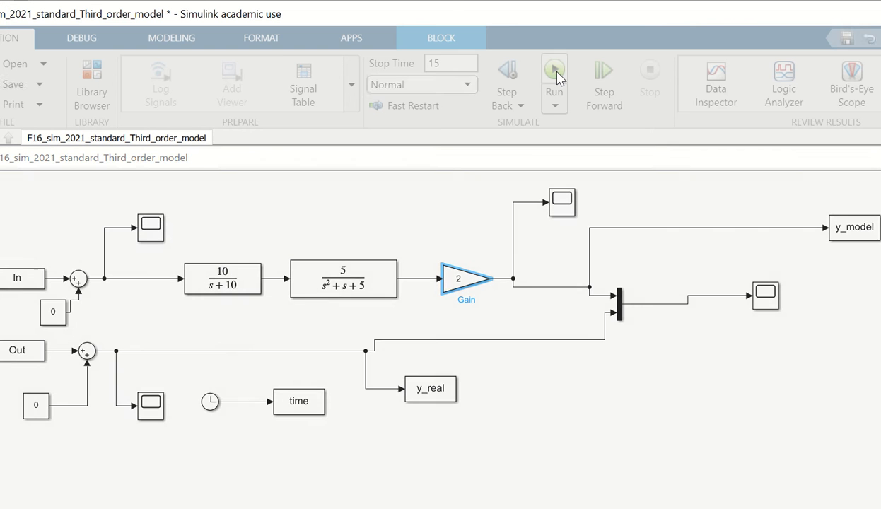
double_click(766, 295)
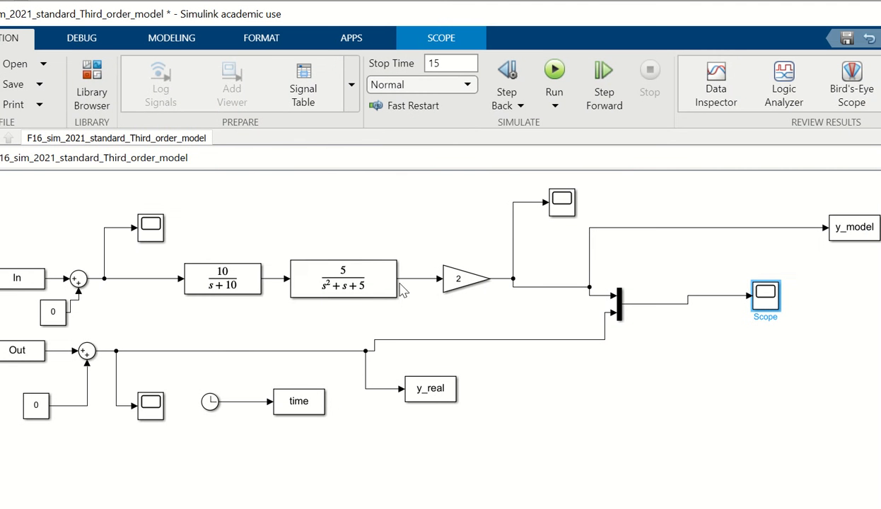
Set the second-order transfer function's numerator to 9 and its denominator coefficients to [1 1 9]
click(387, 282)
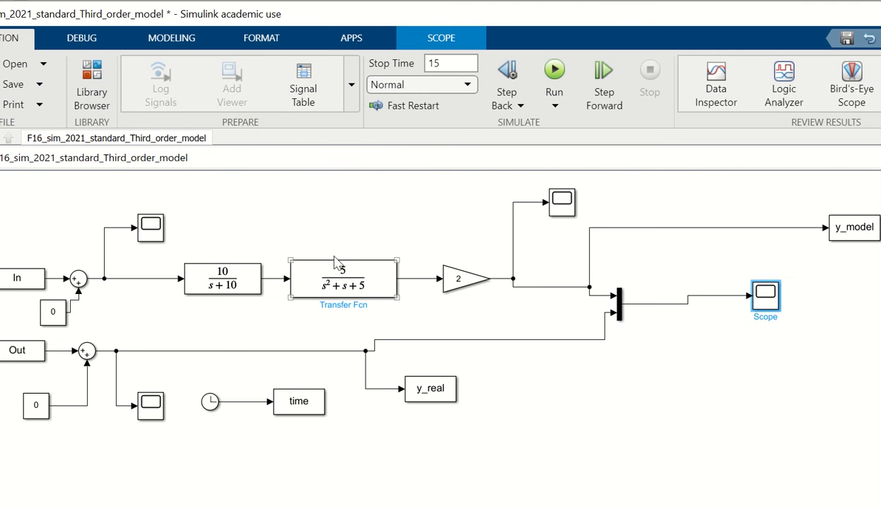
double_click(372, 294)
double_click(440, 311)
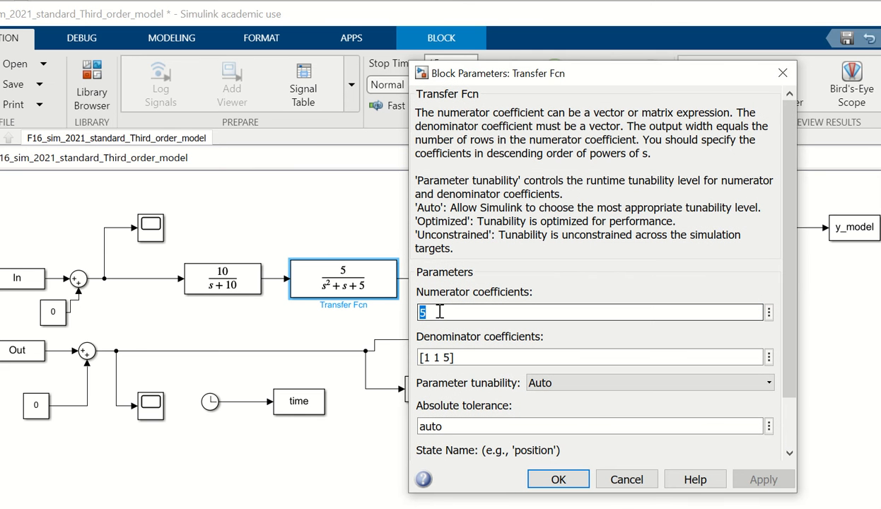
key(BackSpace)
text(9)
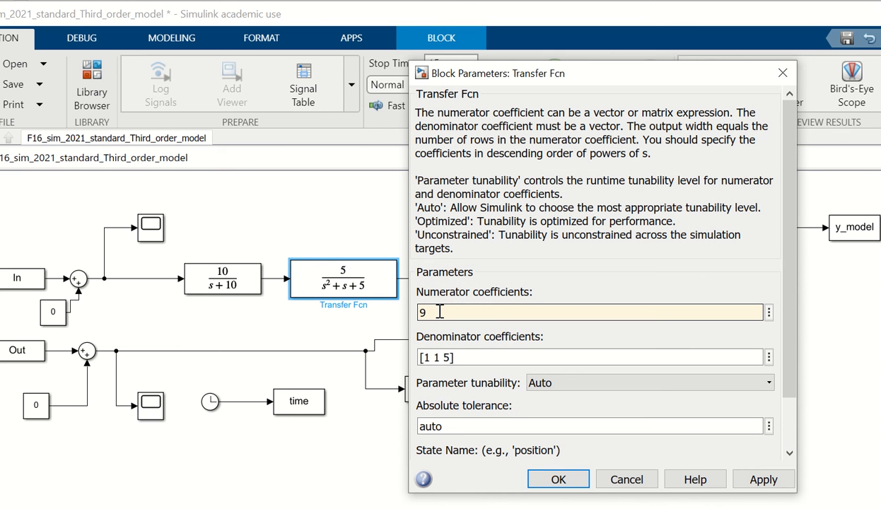
click(494, 358)
click(493, 357)
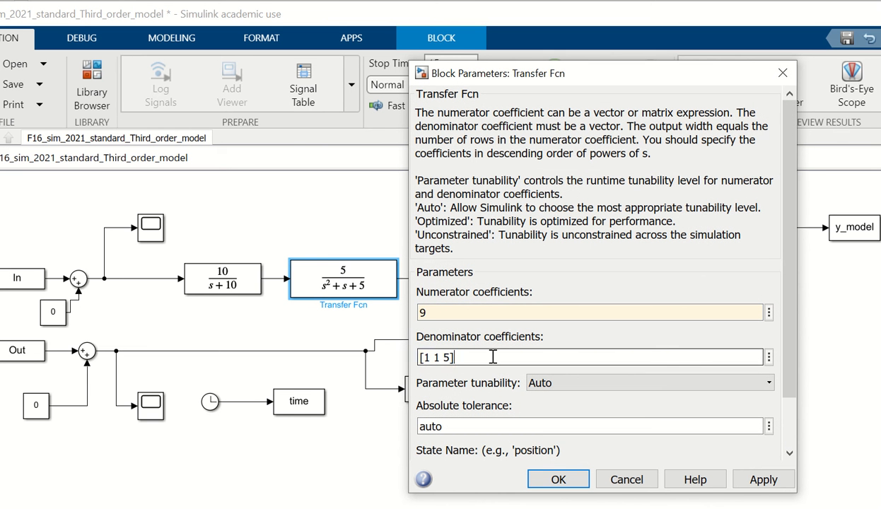
key(BackSpace)
key(BackSpace)
text(9])
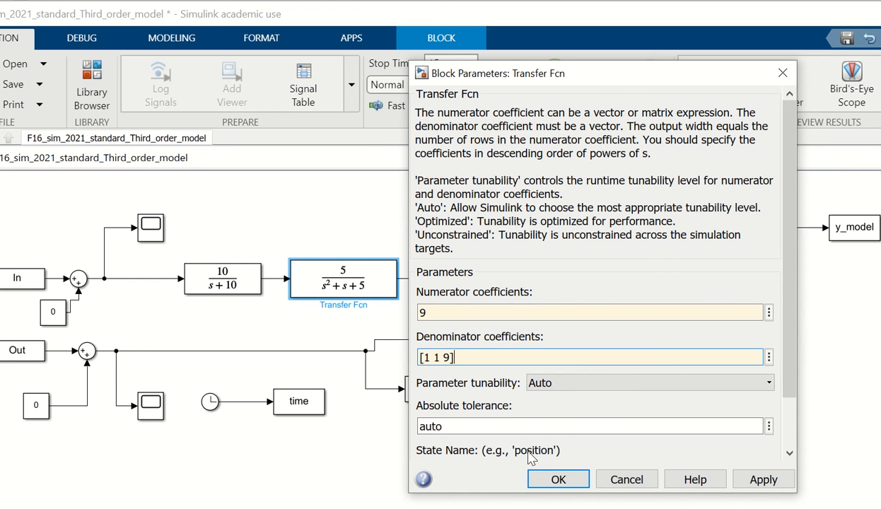
click(539, 476)
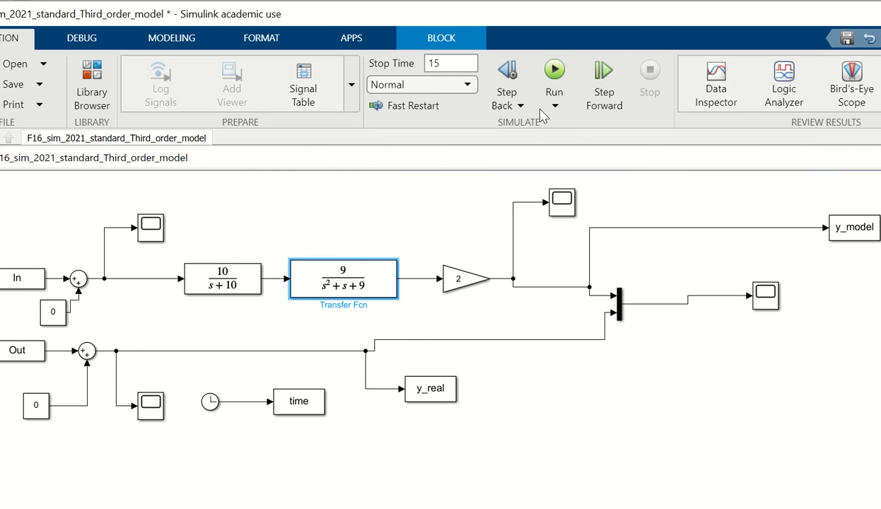
Run the simulation with the updated second-order block and check both responses in the comparison scope
click(557, 77)
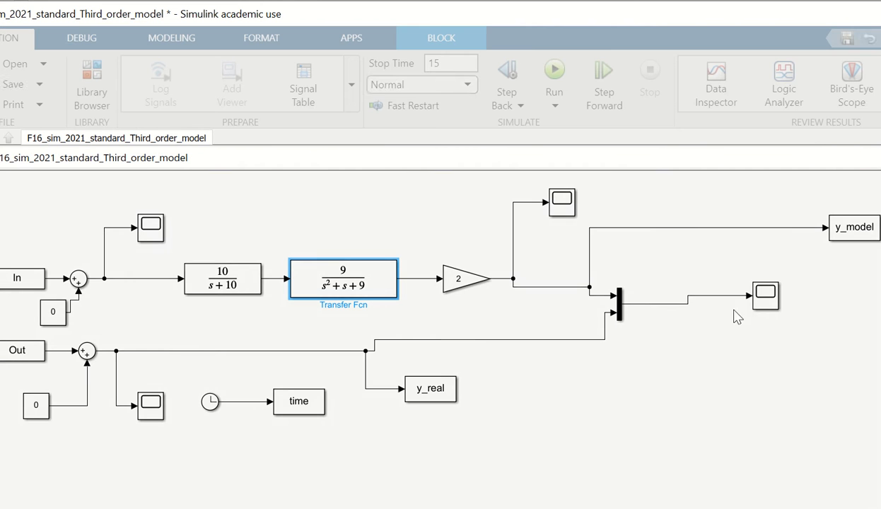
click(765, 295)
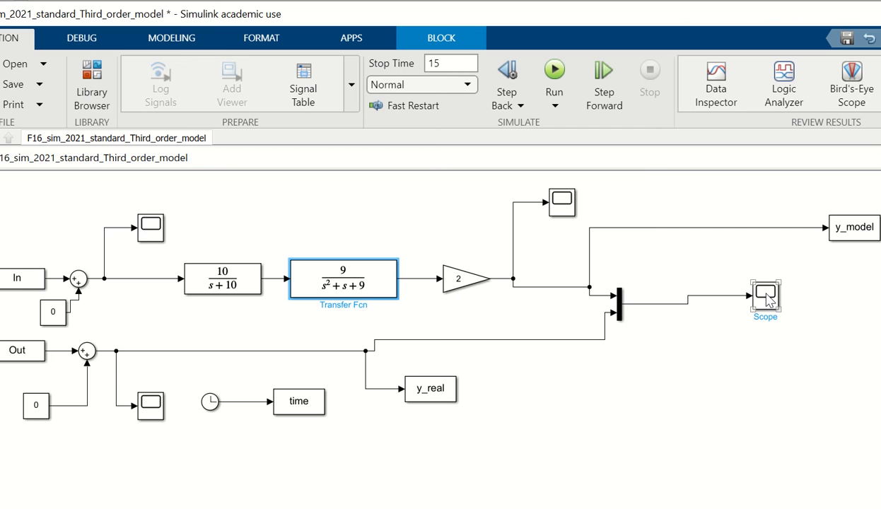
double_click(767, 298)
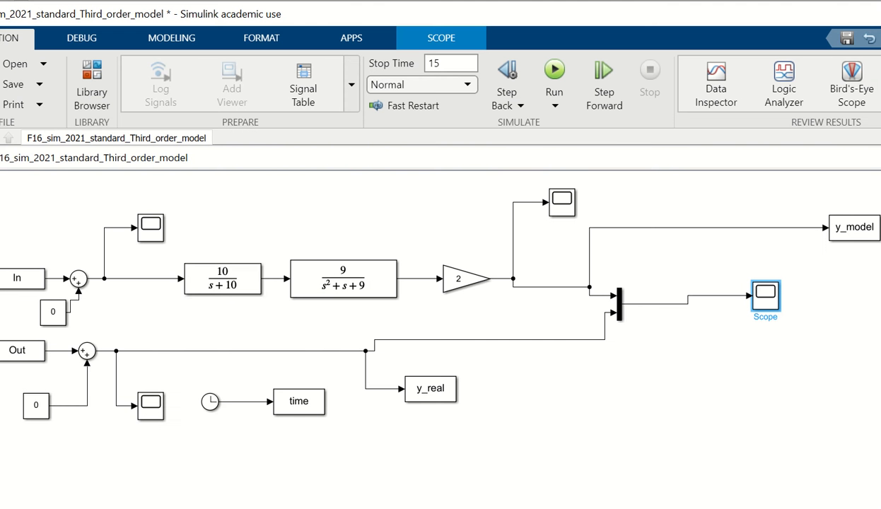
Set the first-order transfer function's numerator to 6 and denominator to [1 6], and rerun the simulation to check the comparison scope
click(233, 273)
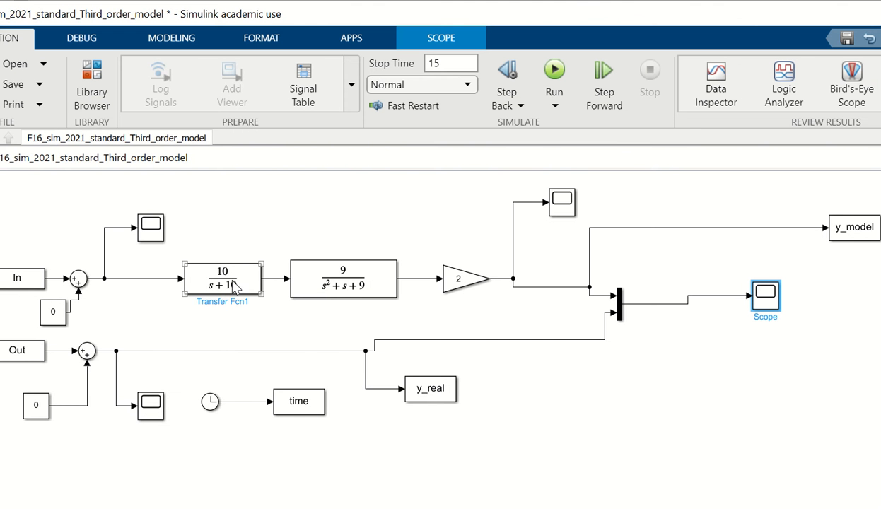
double_click(227, 280)
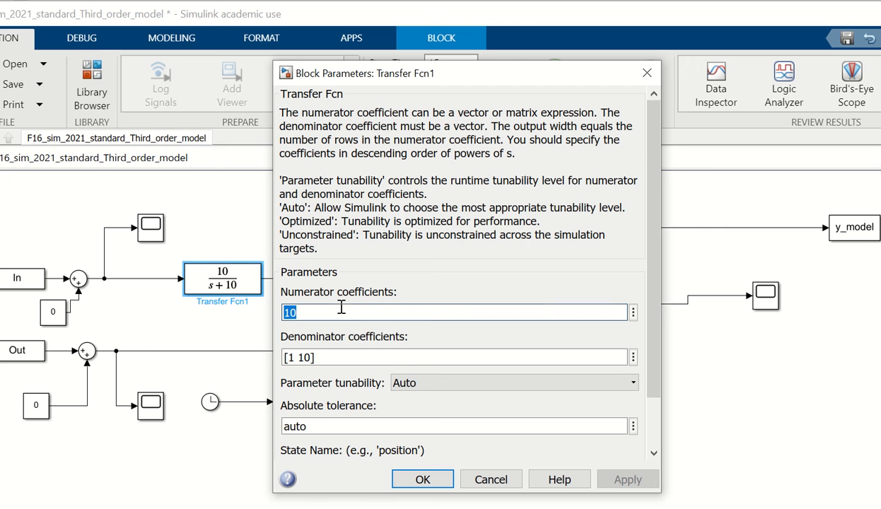
key(BackSpace)
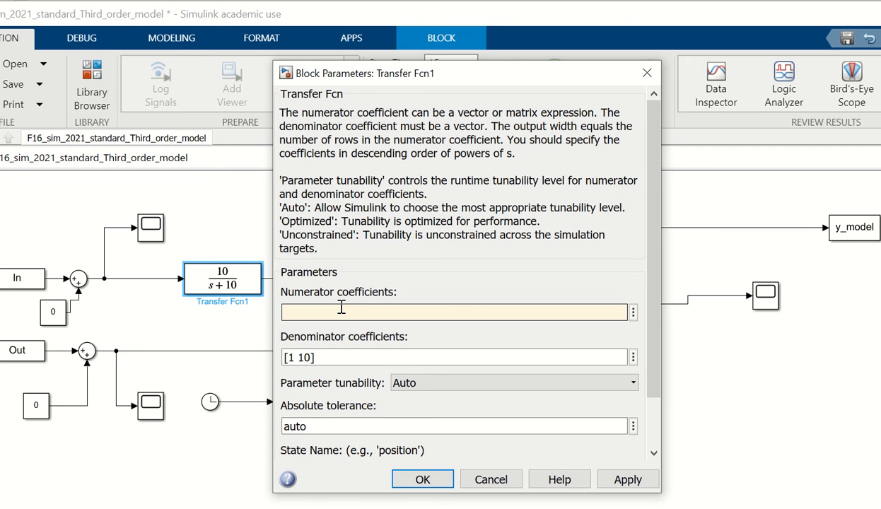
text(6)
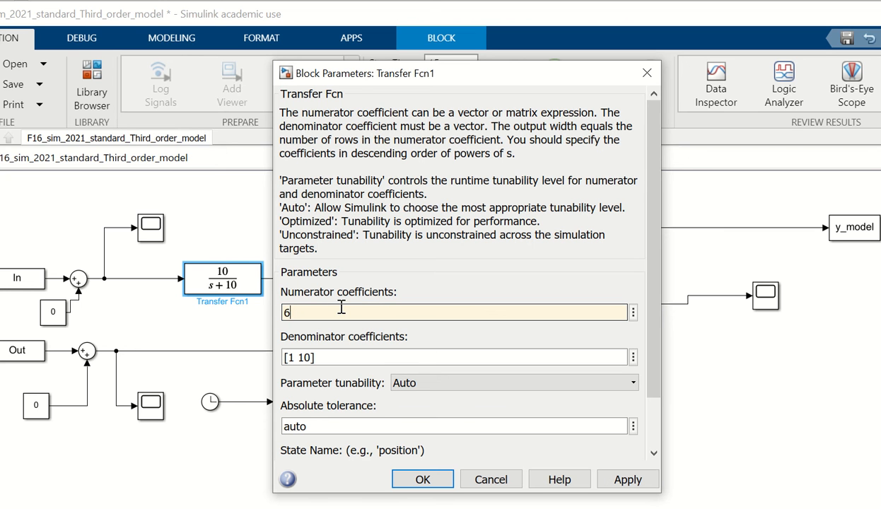
click(346, 356)
click(346, 356)
key(BackSpace)
key(BackSpace)
key(BackSpace)
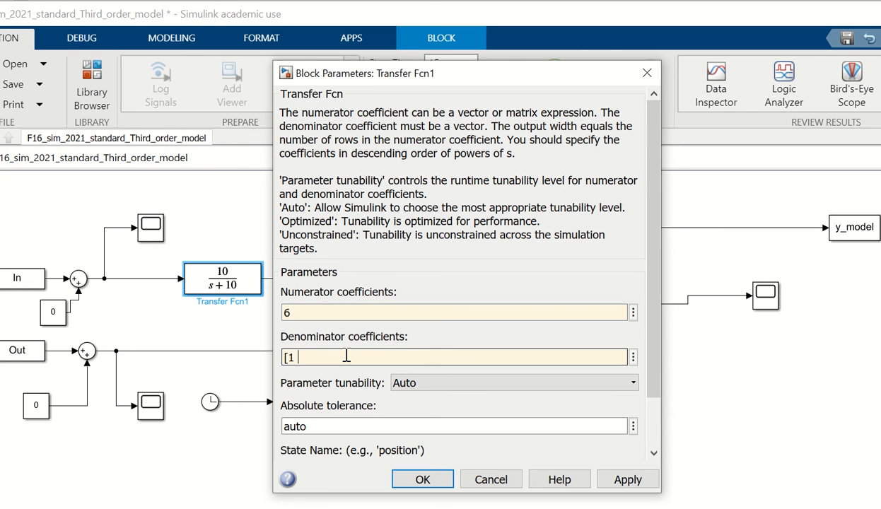
text(6])
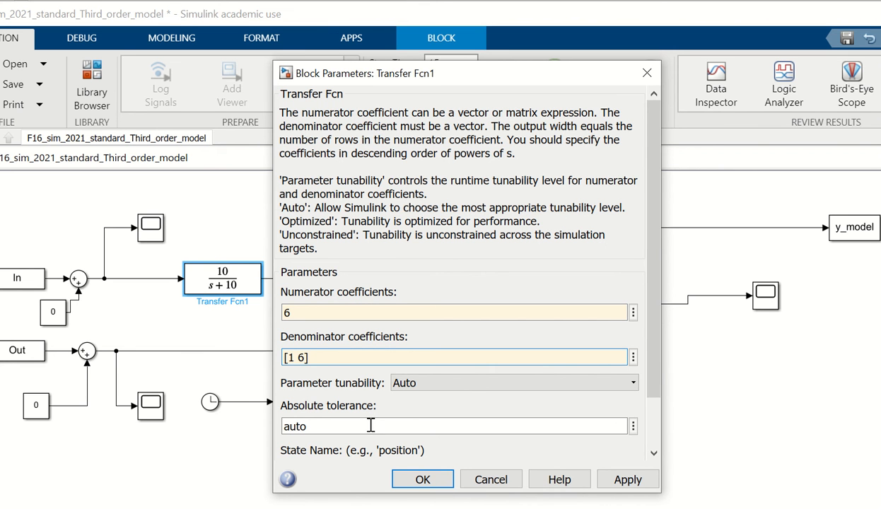
click(422, 481)
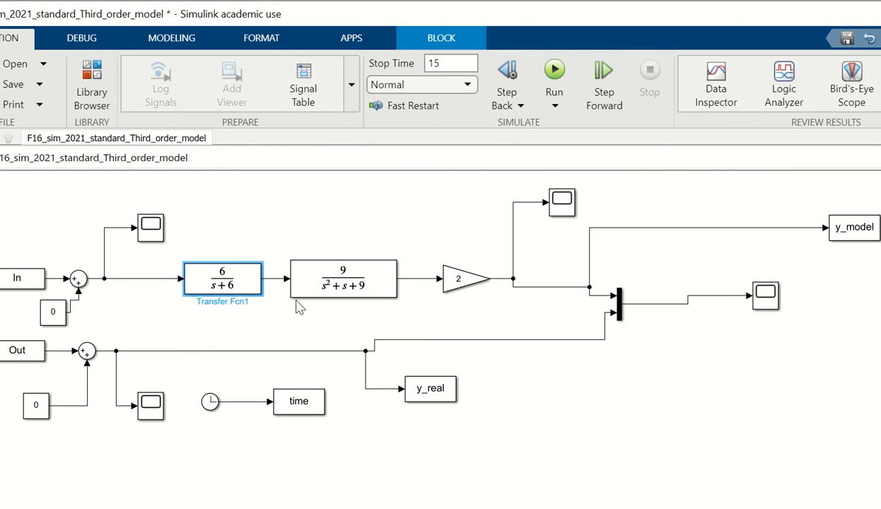
click(555, 71)
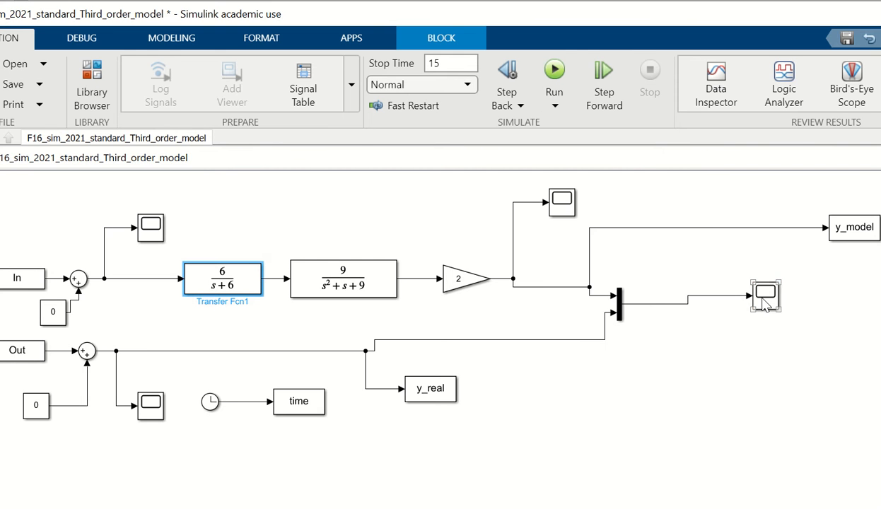
double_click(766, 296)
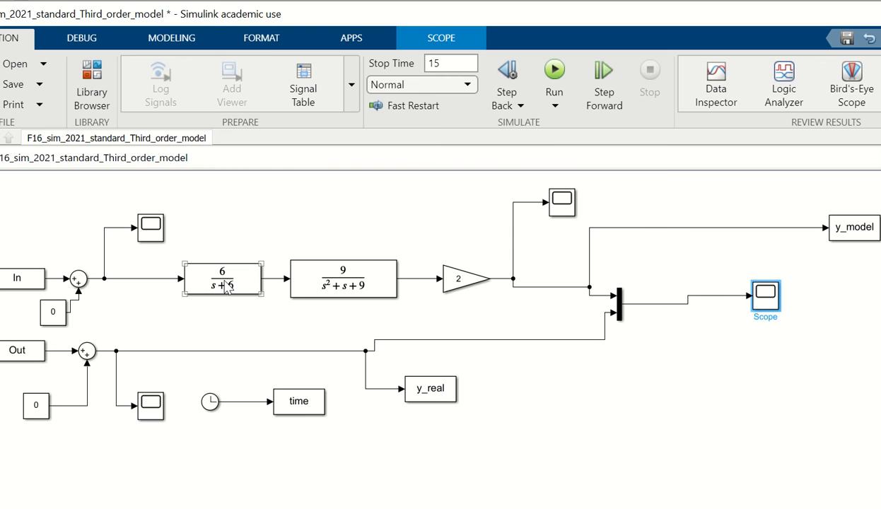
Set the first-order transfer function's numerator to 3 and its denominator coefficients to [1 3]
double_click(226, 286)
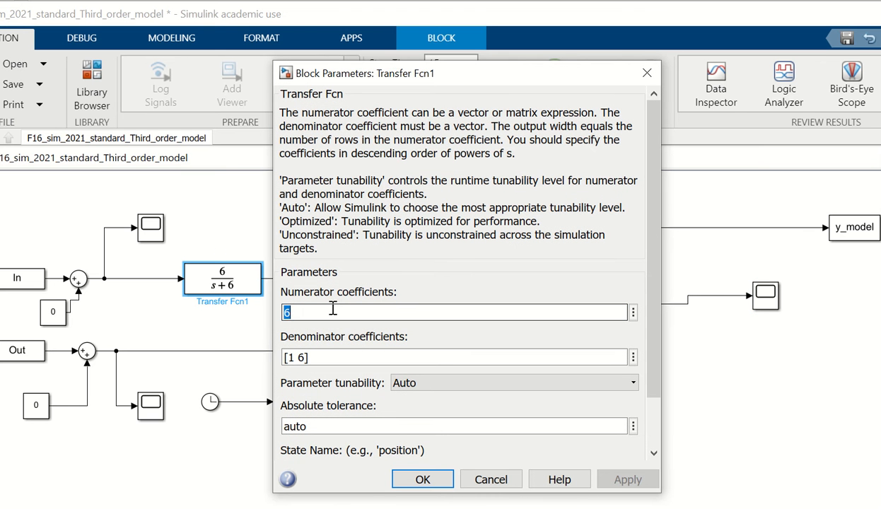
key(BackSpace)
text(3)
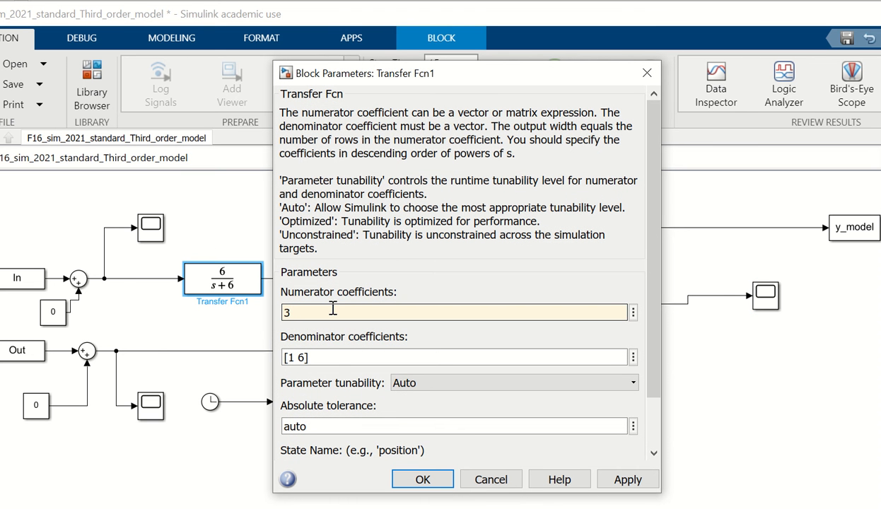
triple_click(345, 356)
key(BackSpace)
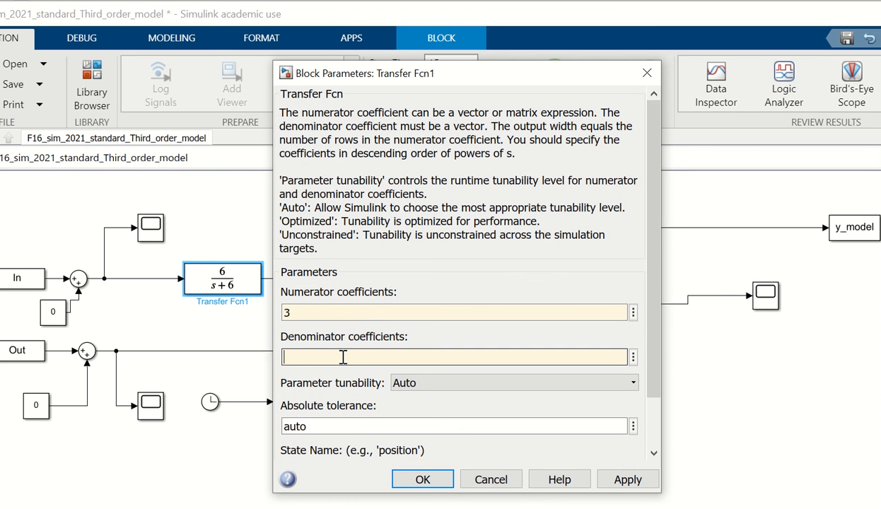
text([1 3])
click(412, 478)
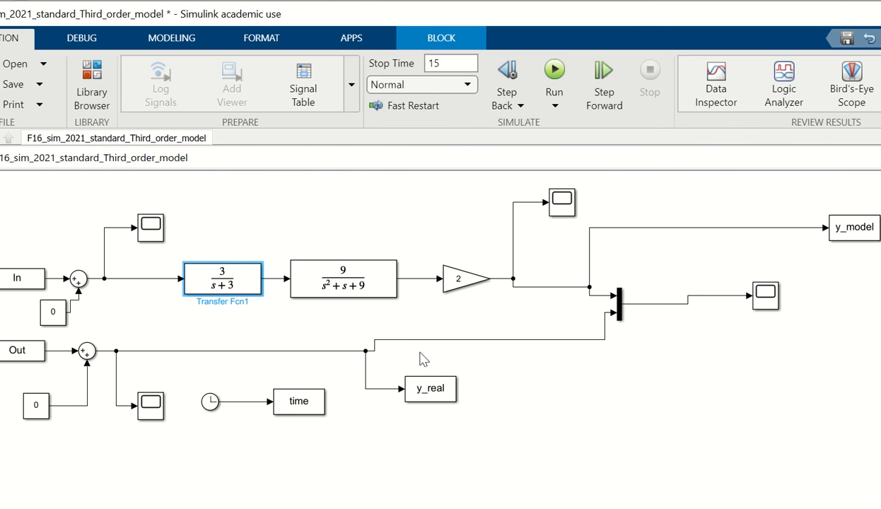
Rerun the simulation and examine how closely the model curve follows the real output in the comparison scope
click(554, 71)
click(764, 303)
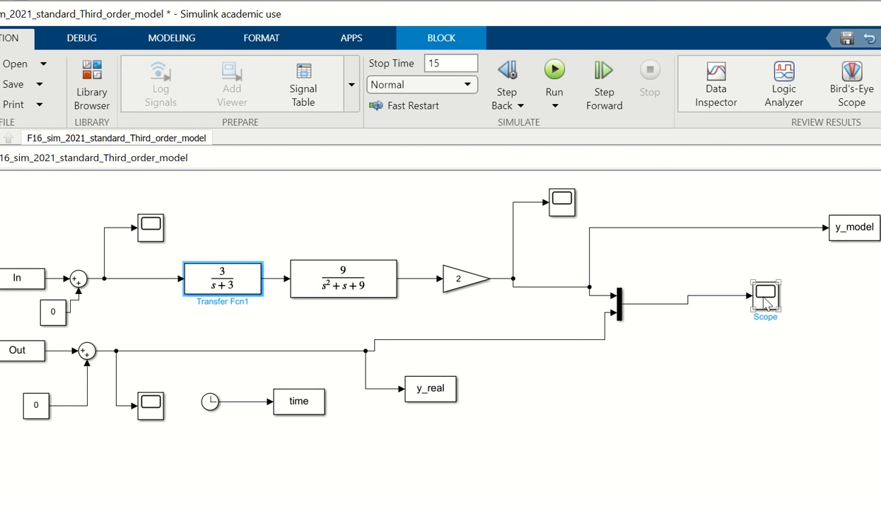
double_click(766, 301)
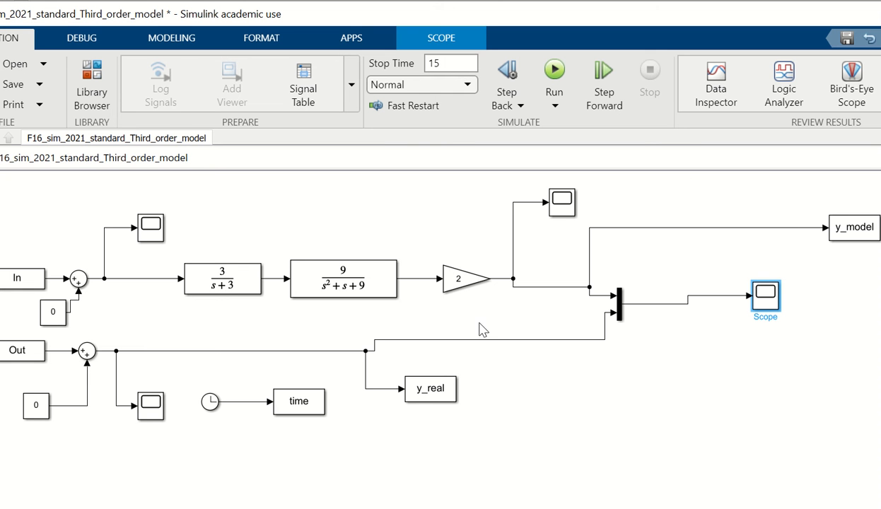
click(343, 293)
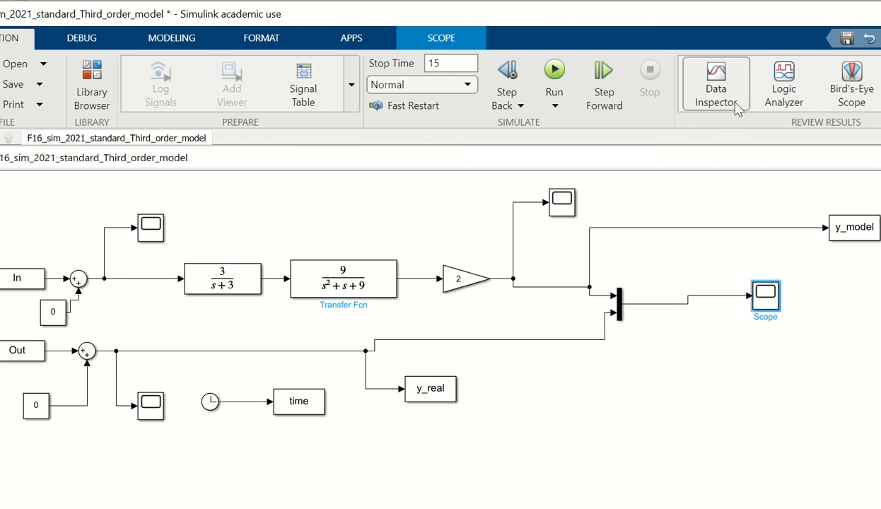
double_click(767, 305)
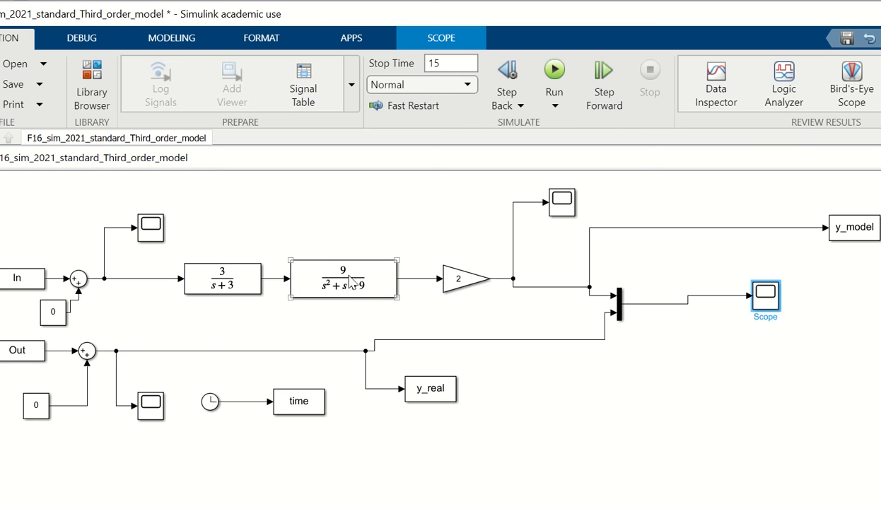
Set the second-order transfer function's denominator coefficients to [1 3 9]
double_click(347, 289)
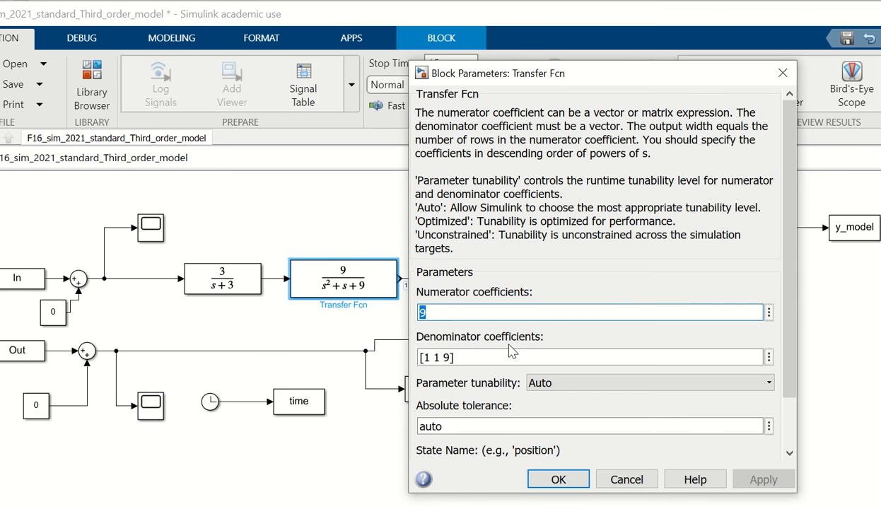
click(515, 352)
click(515, 352)
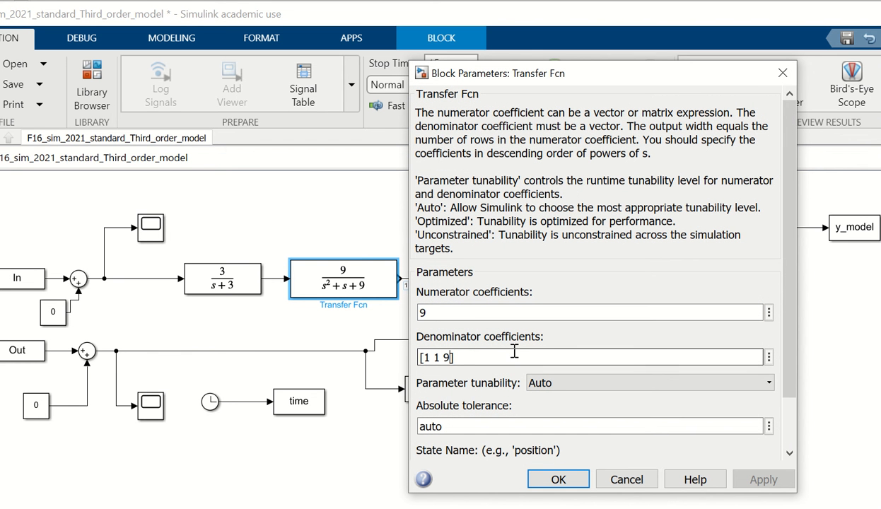
key(Left)
key(Left)
key(Left)
key(BackSpace)
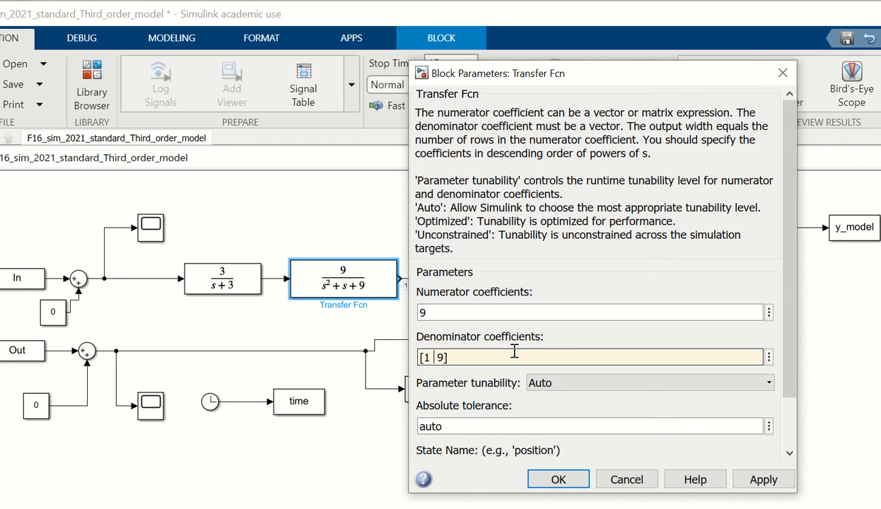
text(3)
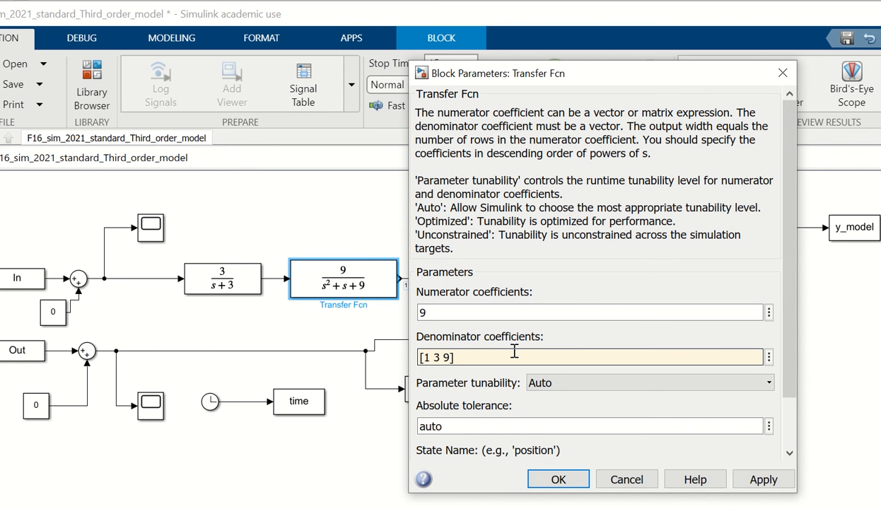
click(557, 479)
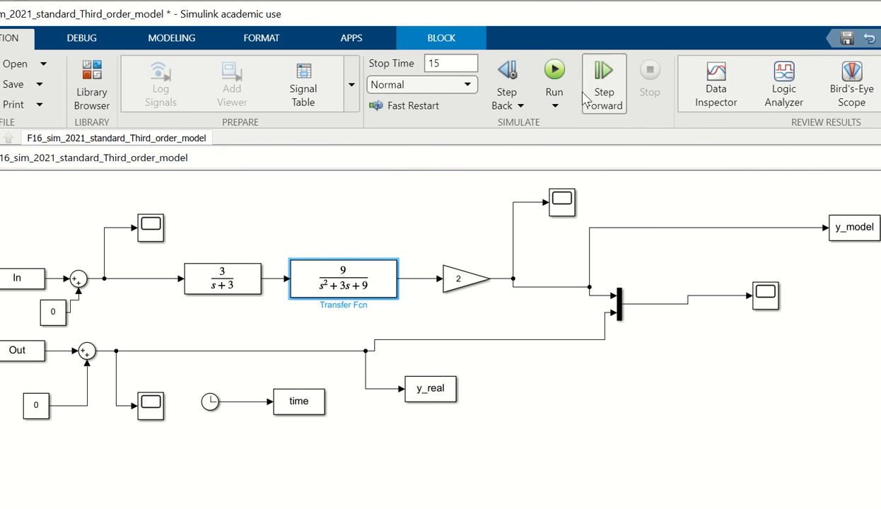
Run the simulation with the updated damping term and compare the model and real curves in the comparison scope
click(556, 71)
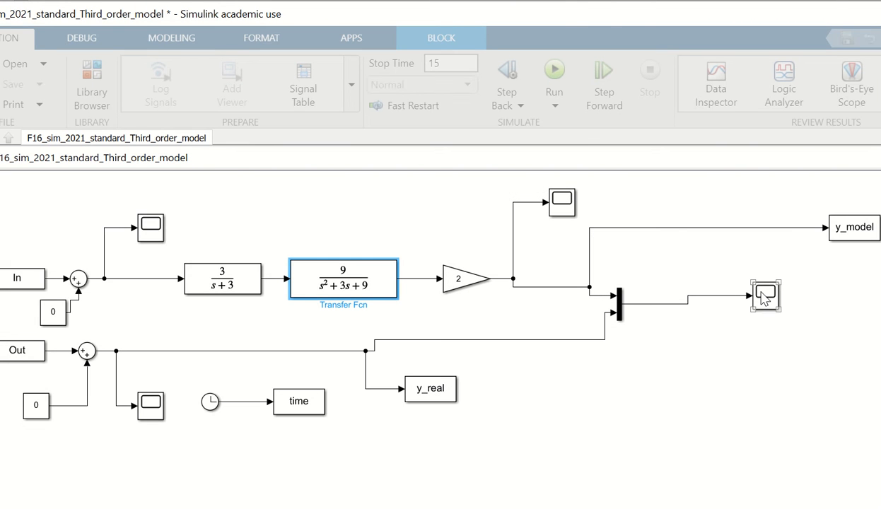
click(764, 297)
double_click(764, 297)
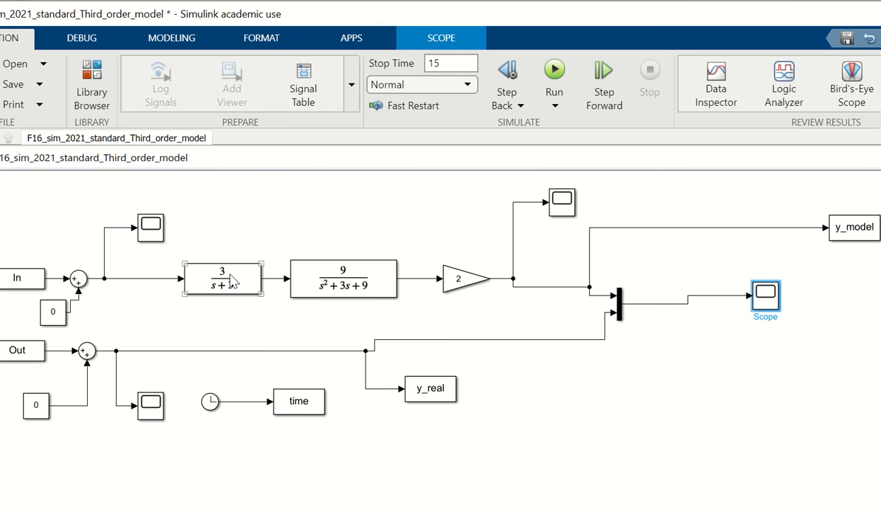
Set the first-order transfer function's numerator to 5 and denominator to [1 5], and rerun the simulation to check the comparison scope
double_click(240, 280)
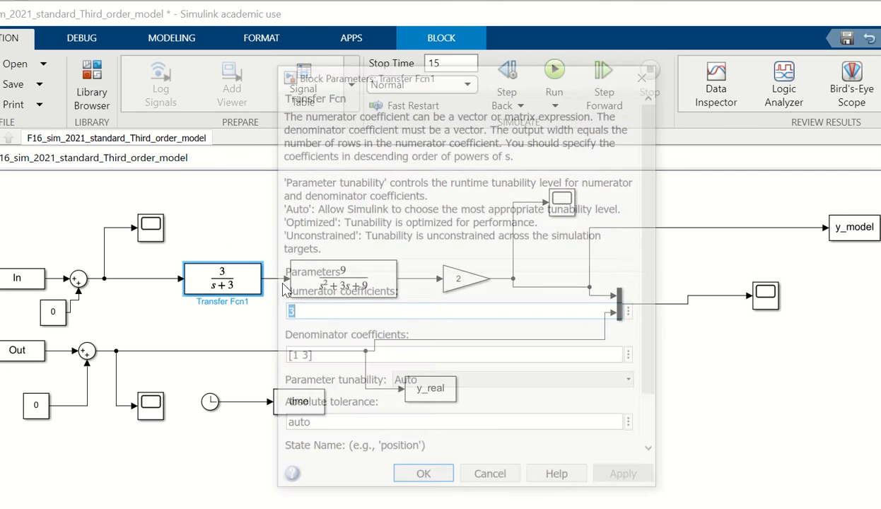
key(BackSpace)
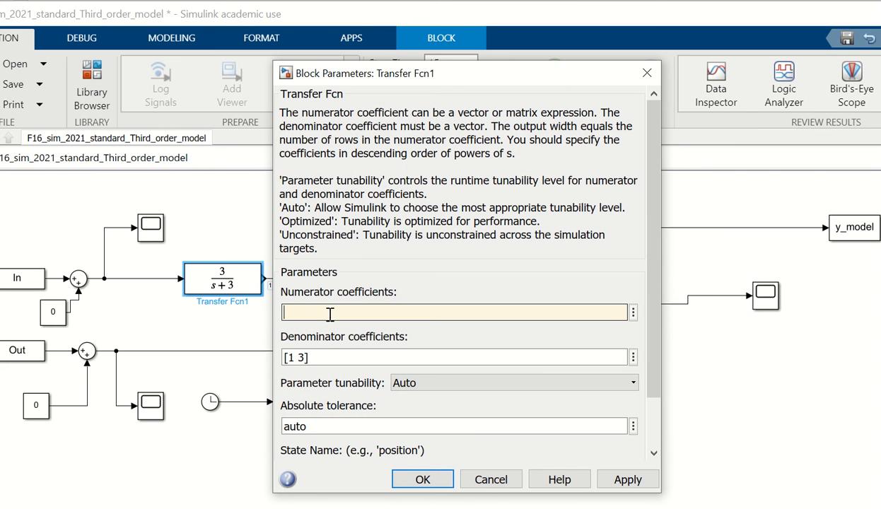
double_click(333, 357)
click(334, 356)
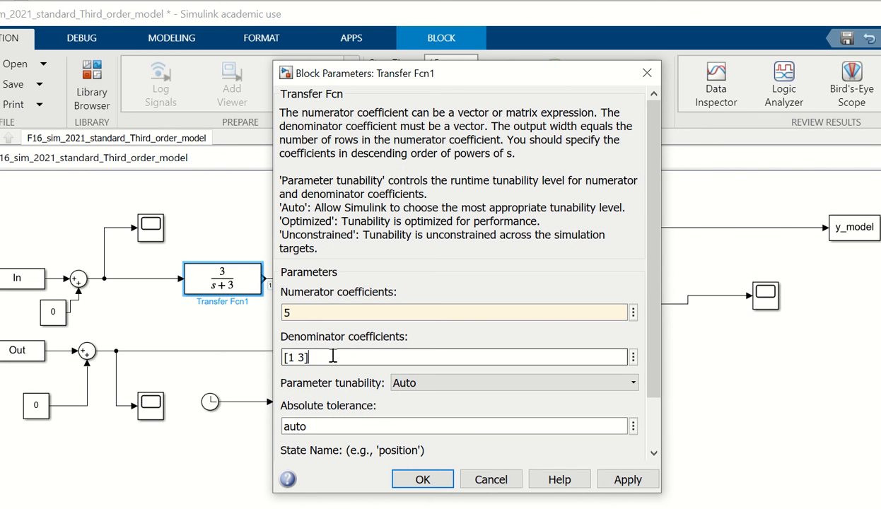
key(BackSpace)
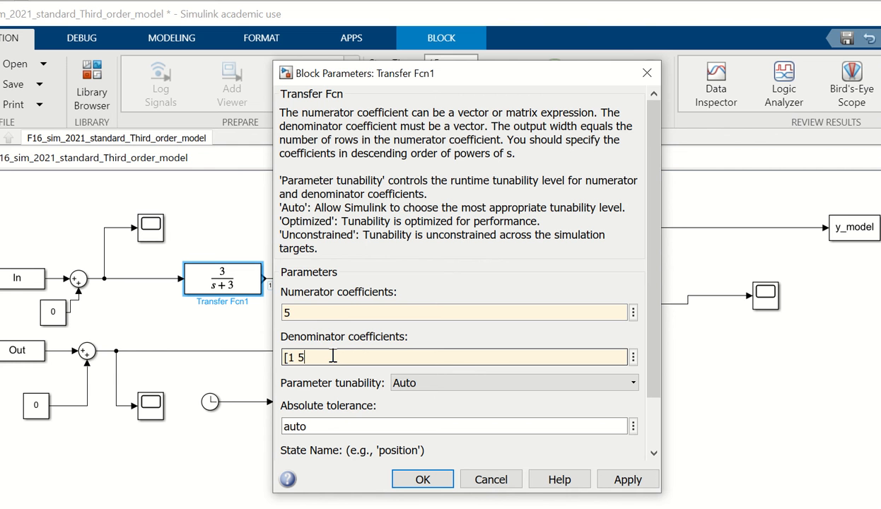
click(422, 479)
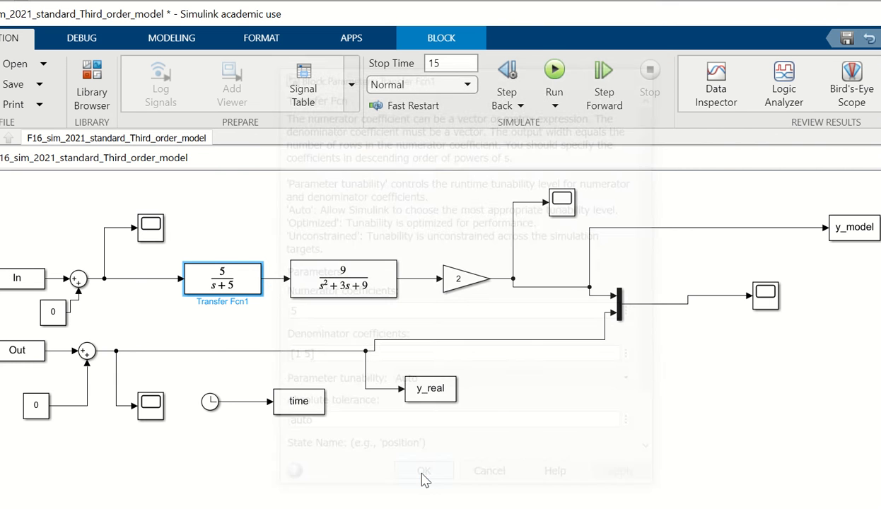
click(555, 71)
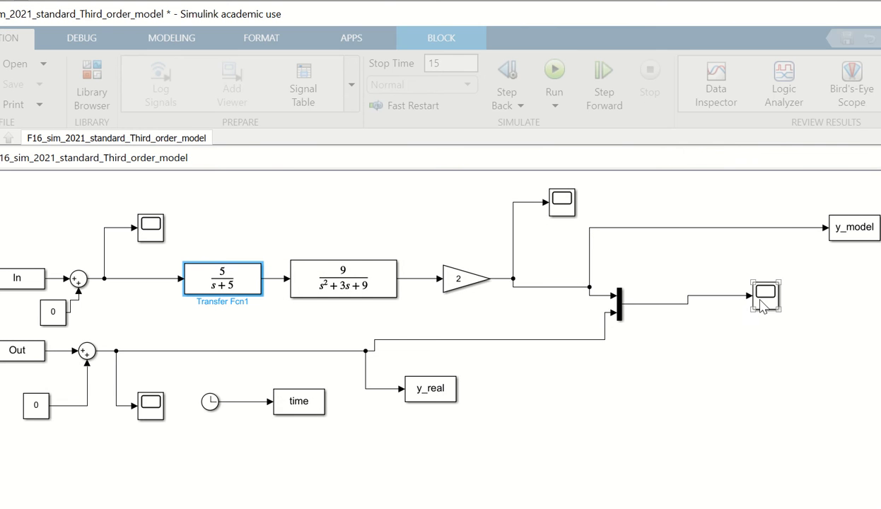
double_click(768, 299)
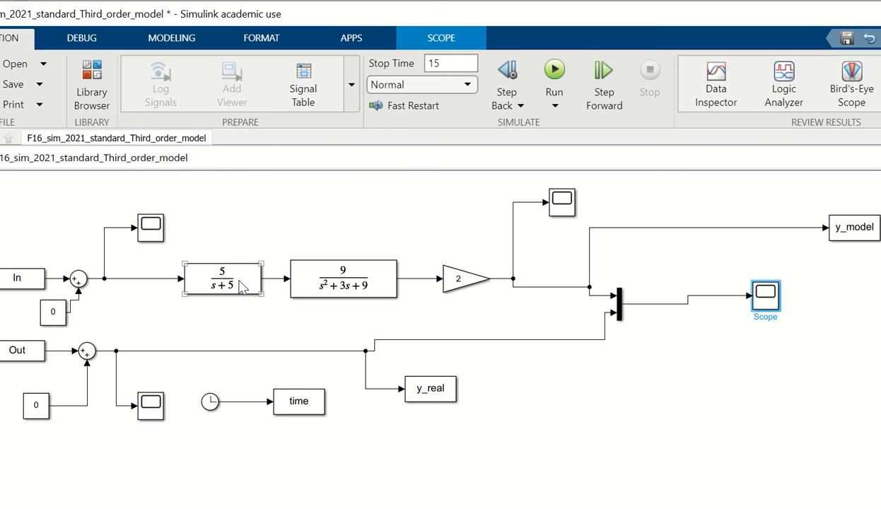
Set the first-order transfer function's numerator to 4 and its denominator coefficients to [1 4]
click(241, 285)
double_click(241, 285)
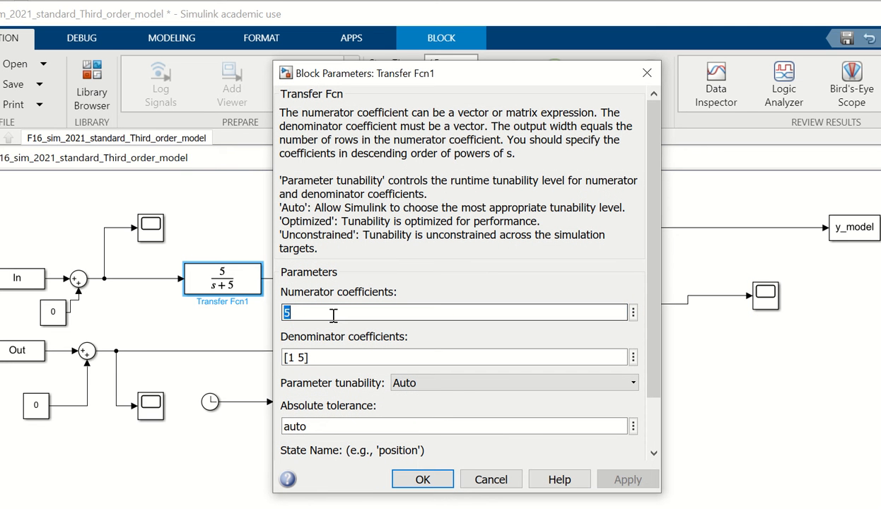
text(4)
click(336, 359)
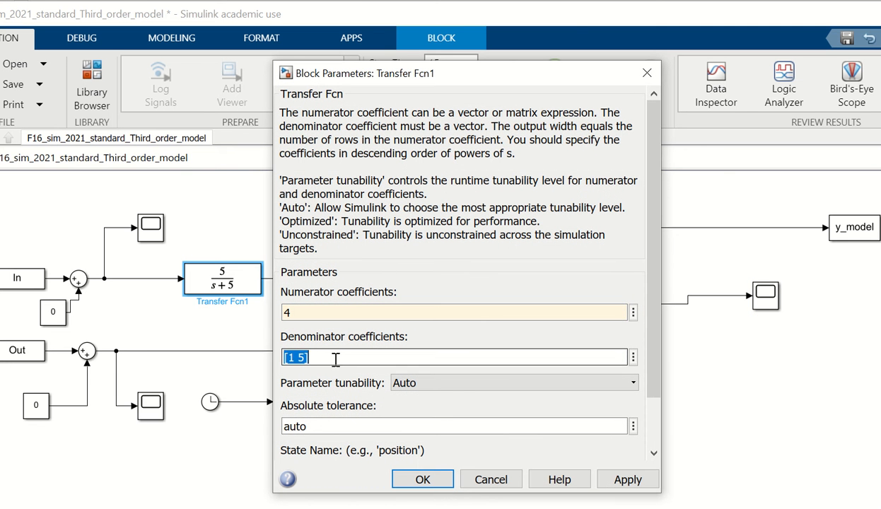
click(336, 359)
key(BackSpace)
key(BackSpace)
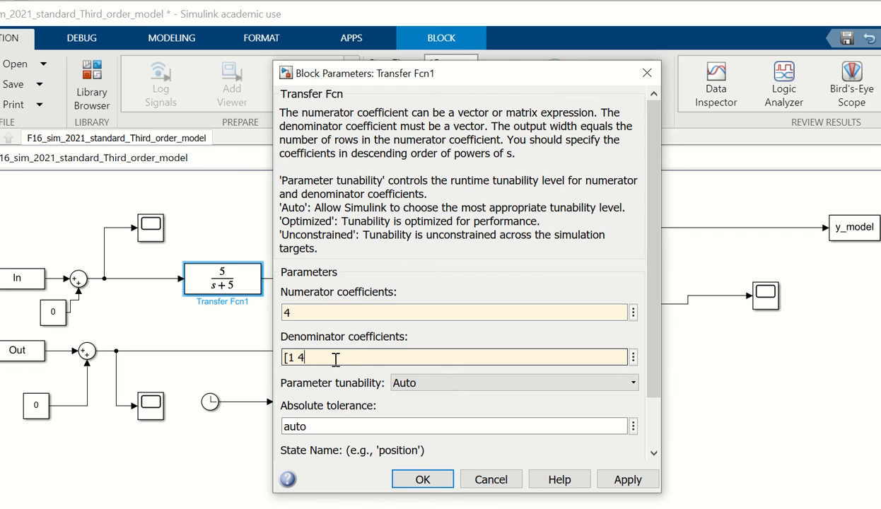
text(4])
click(421, 479)
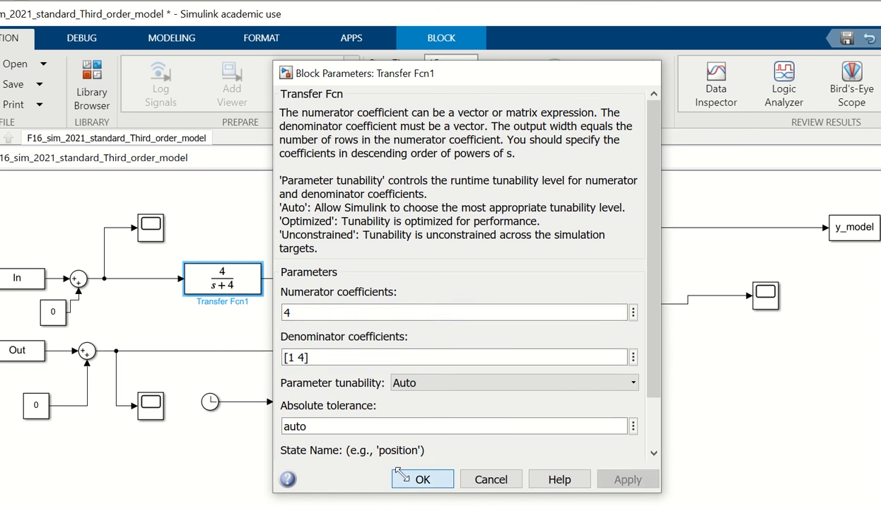
Rerun the simulation, examine how well the two curves match in the comparison scope, and close it
click(554, 76)
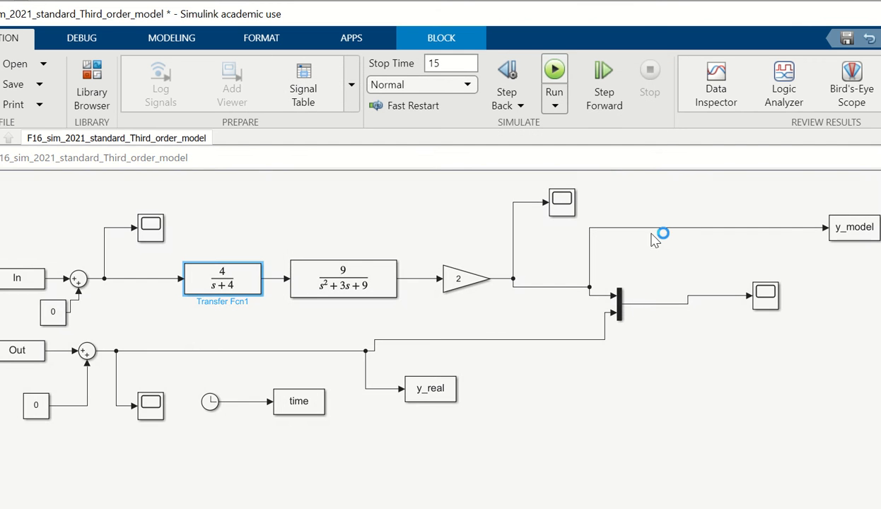
click(758, 301)
double_click(759, 301)
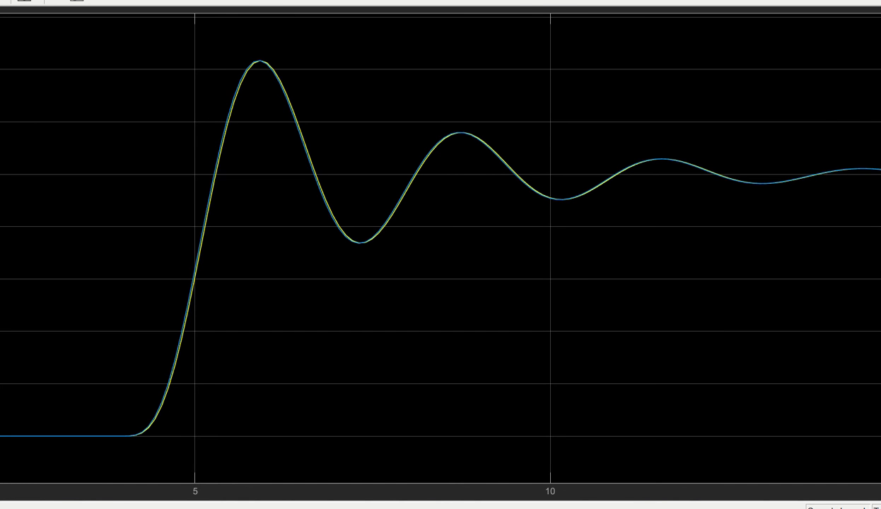
key(alt+F4)
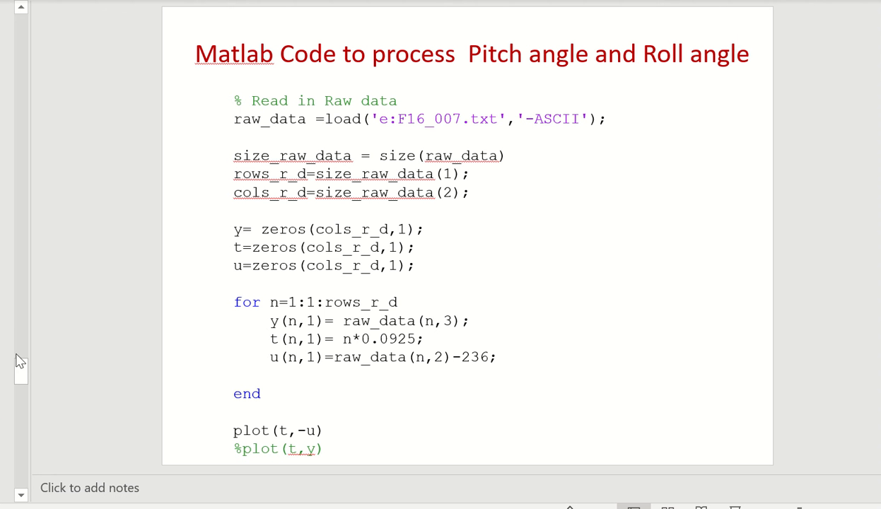
mouse_move(20, 361)
mouse_down()
mouse_move(24, 369)
mouse_move(35, 282)
mouse_move(33, 357)
mouse_up()
click(0, 332)
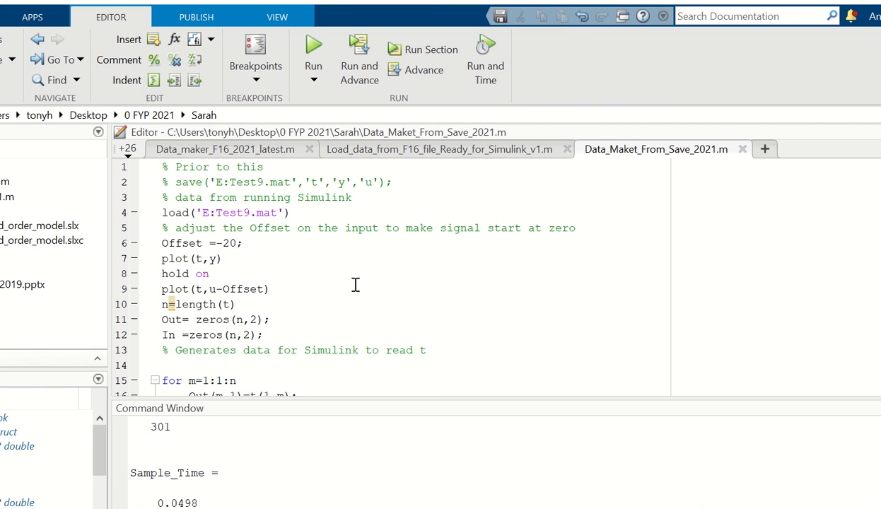
Run the Data_Maket_From_Save_2021.m script in MATLAB, inspect the plotted input and output signals, and close the figure
click(313, 57)
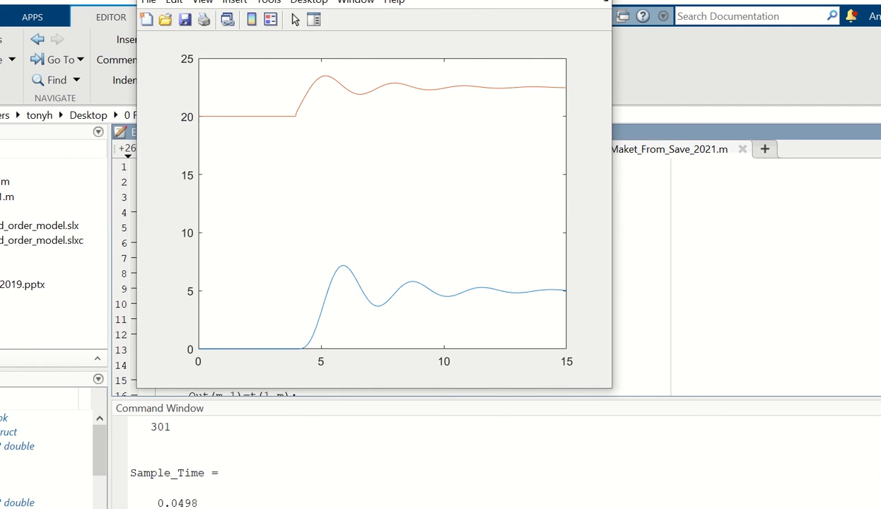
click(593, 0)
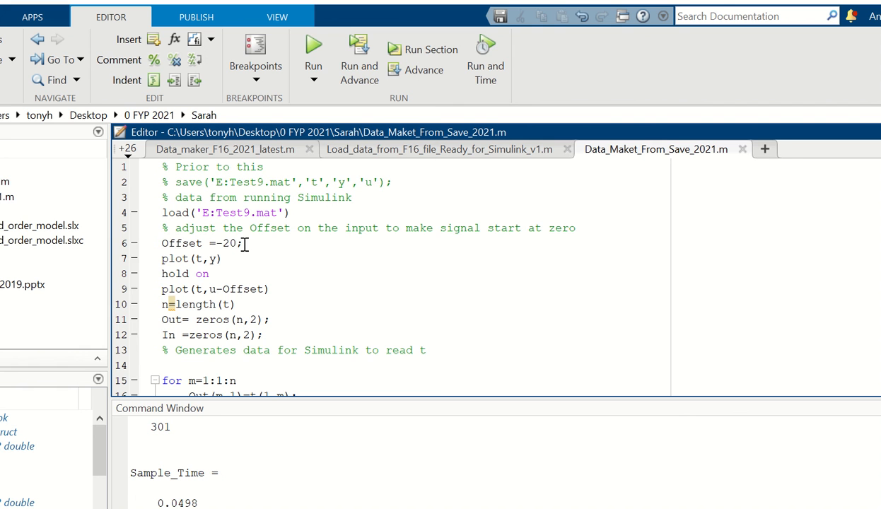
Set Offset to 0 in the script, rerun it to check where the input signal starts, and close the figure
key(BackSpace)
key(BackSpace)
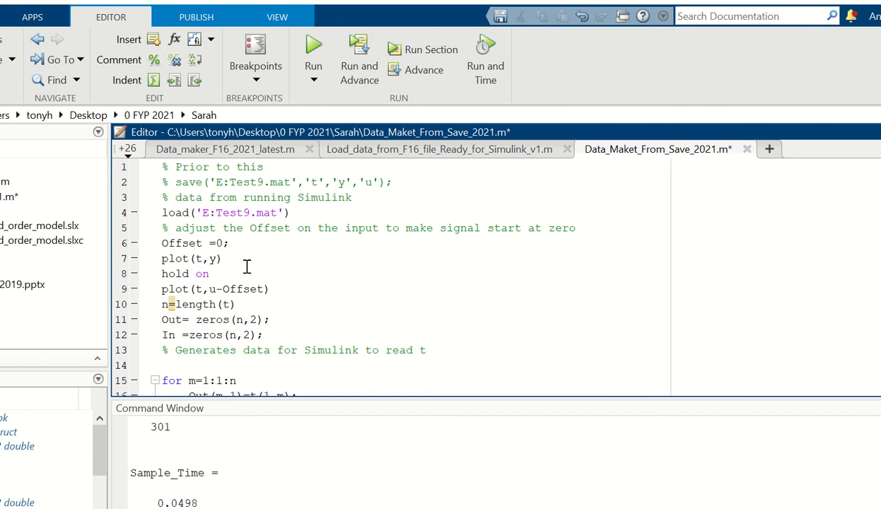
click(311, 57)
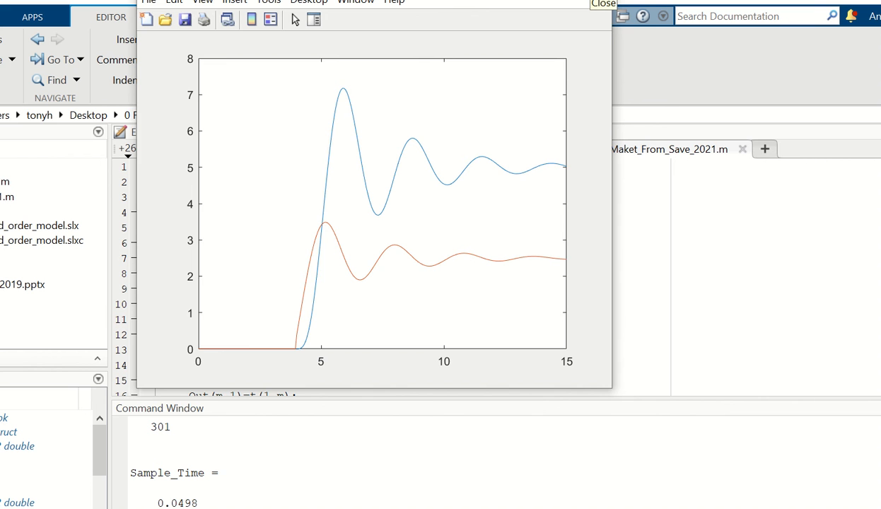
click(599, 0)
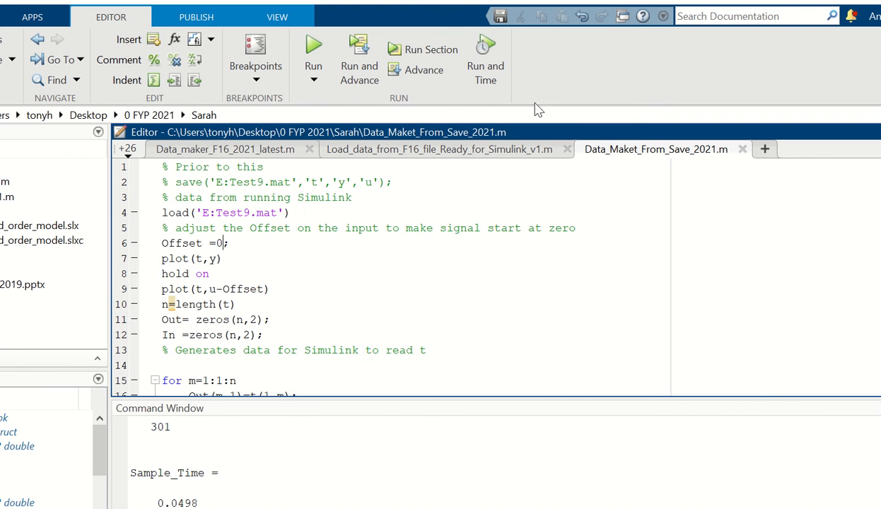
Launch the System Identification tool by running the systemIdentification command
click(241, 489)
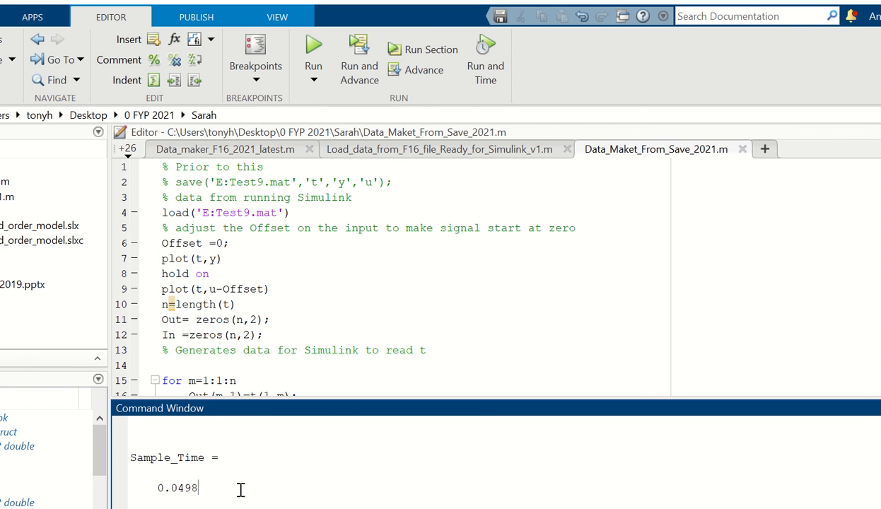
key(Return)
text(systemIdentification)
key(Return)
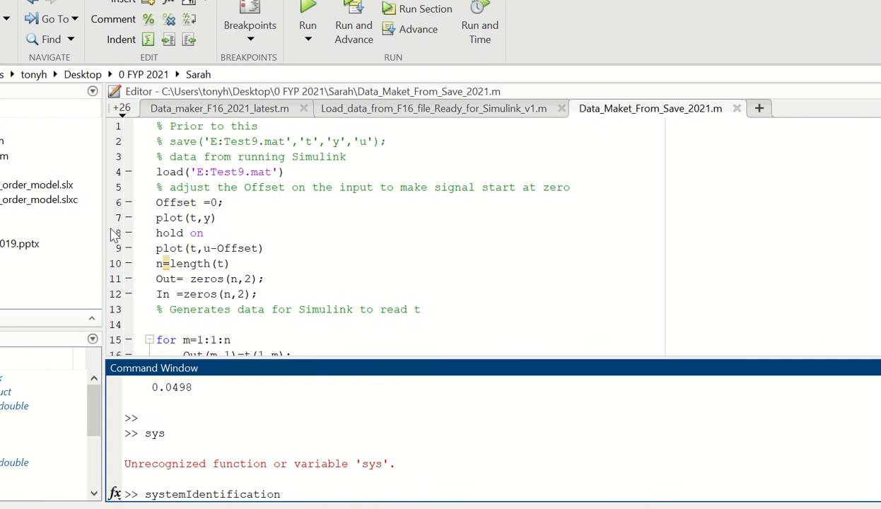
key(Return)
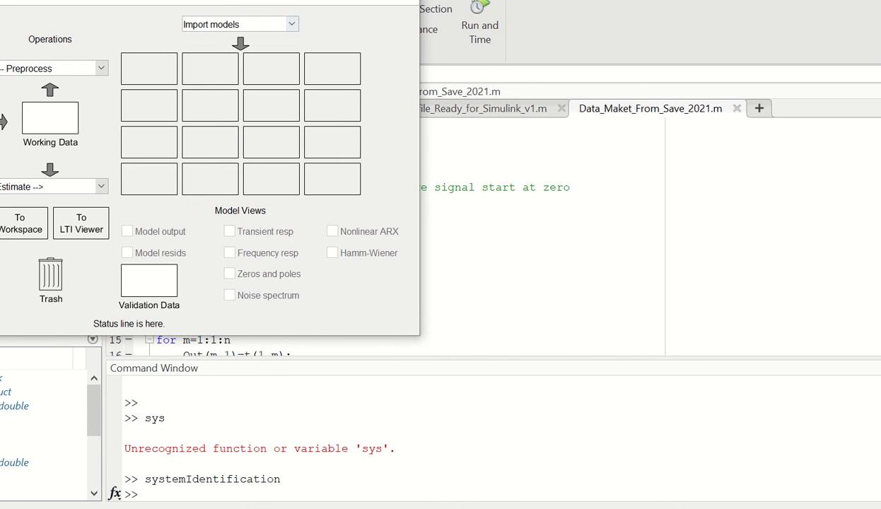
Import time-domain data named mydata with input u, output y, start time 1 and sample time 0.05
drag(157, 1, 381, 60)
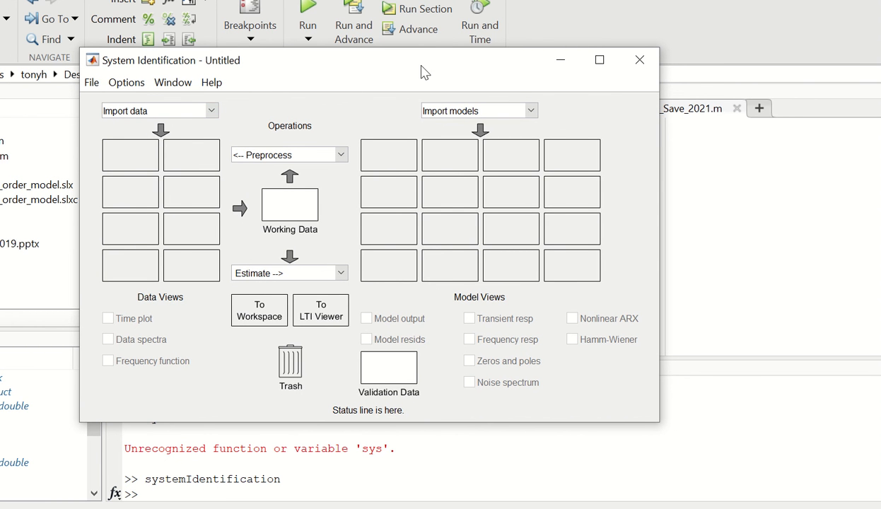
mouse_move(419, 68)
mouse_down()
mouse_move(559, 138)
mouse_move(669, 120)
mouse_move(502, 111)
mouse_move(414, 99)
mouse_move(413, 82)
mouse_up()
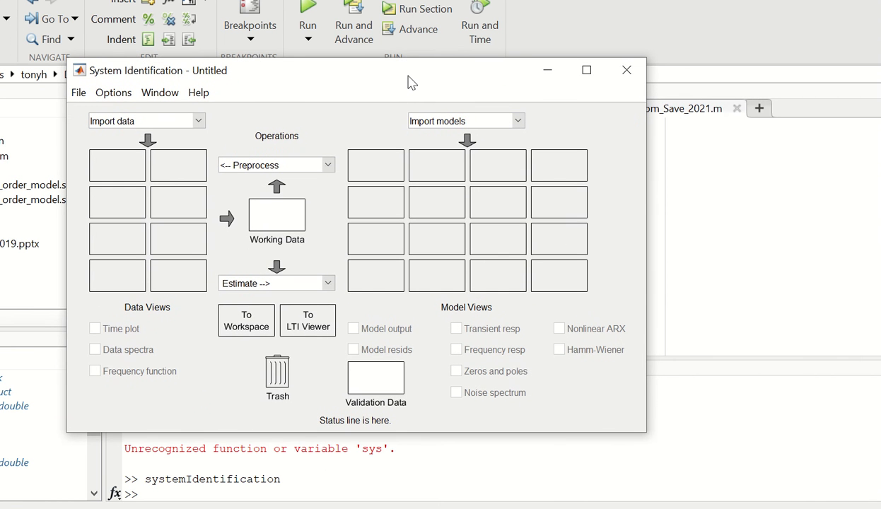
click(200, 122)
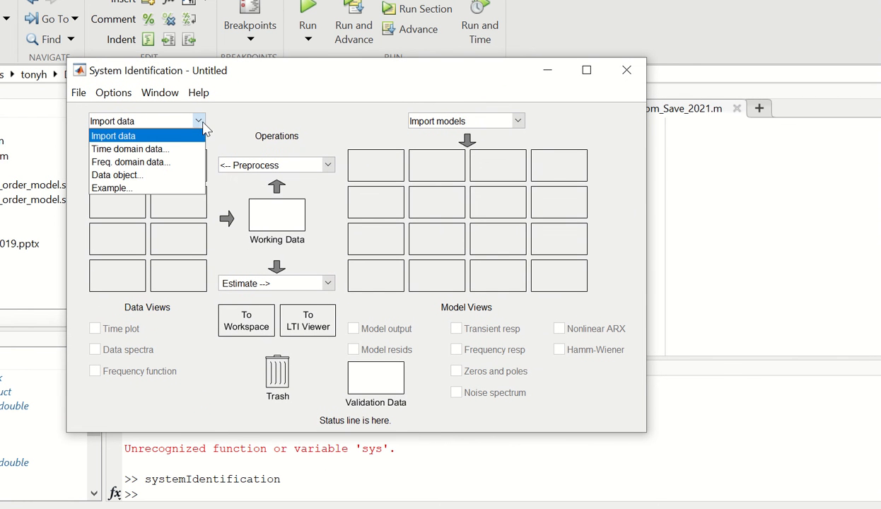
click(167, 156)
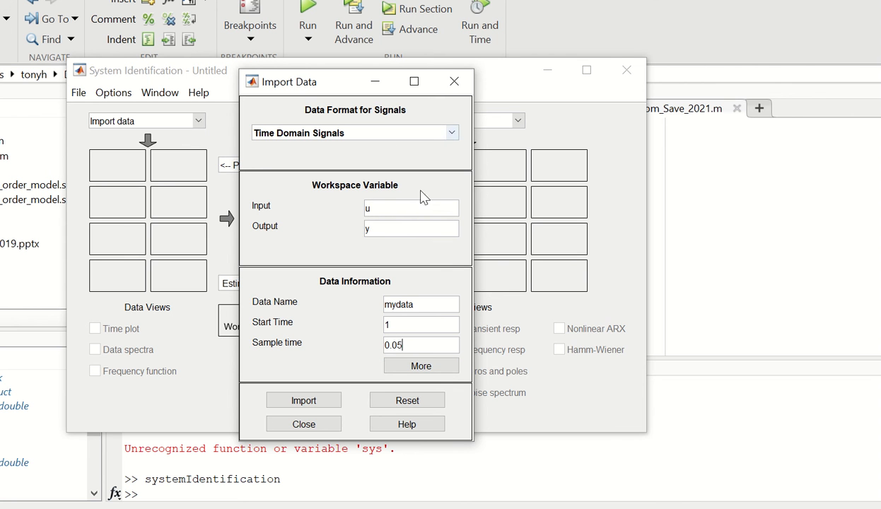
click(307, 403)
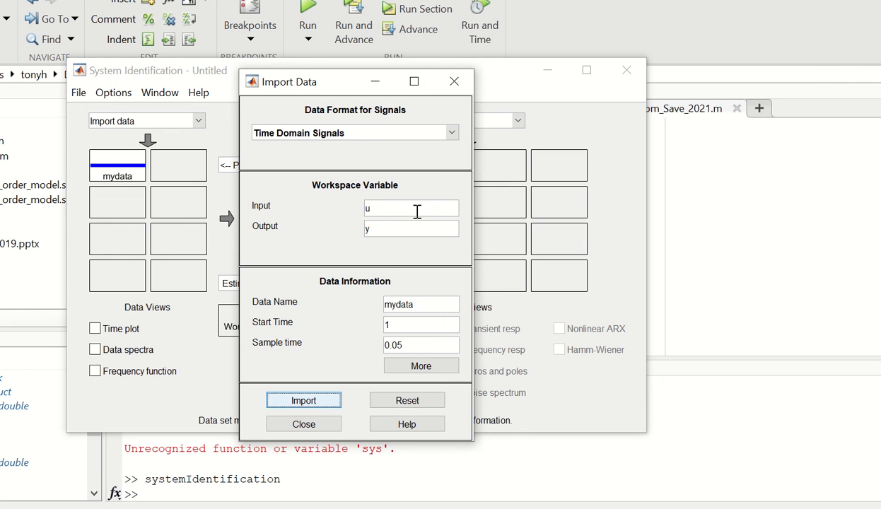
Estimate a continuous-time transfer function model from mydata with 3 poles and 0 zeros
click(455, 83)
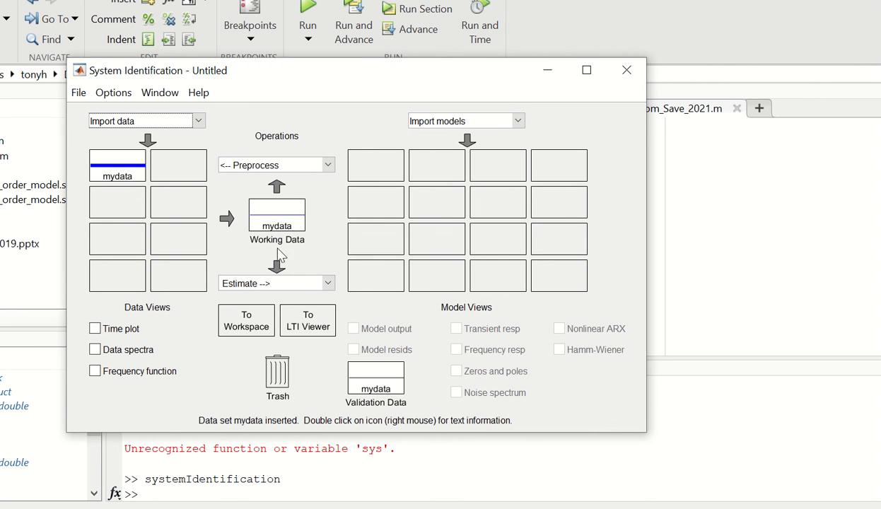
click(329, 283)
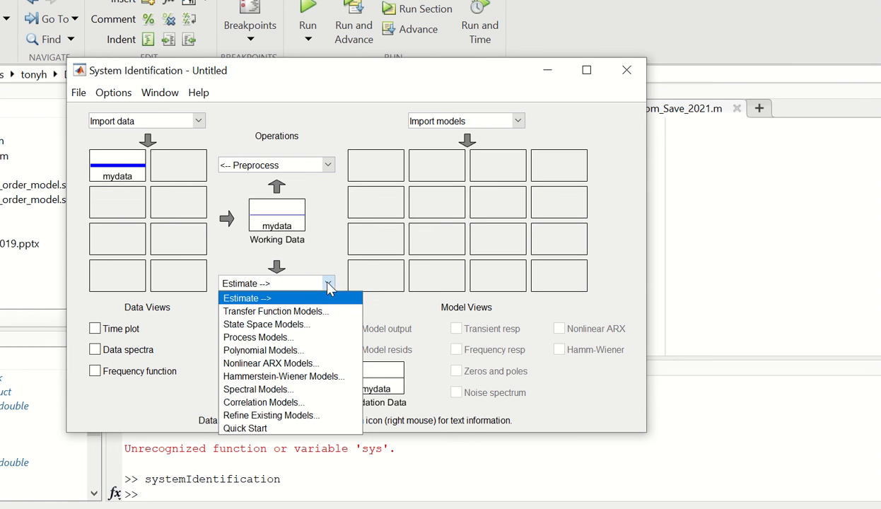
click(300, 312)
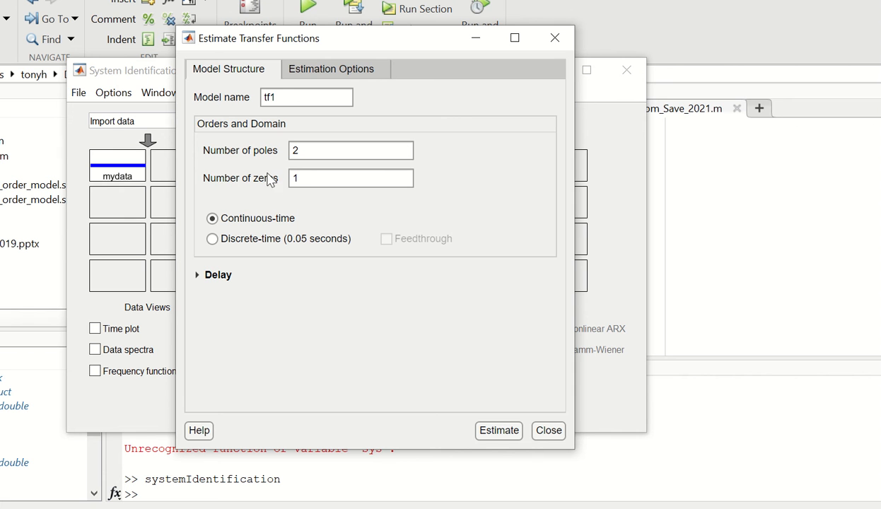
click(312, 177)
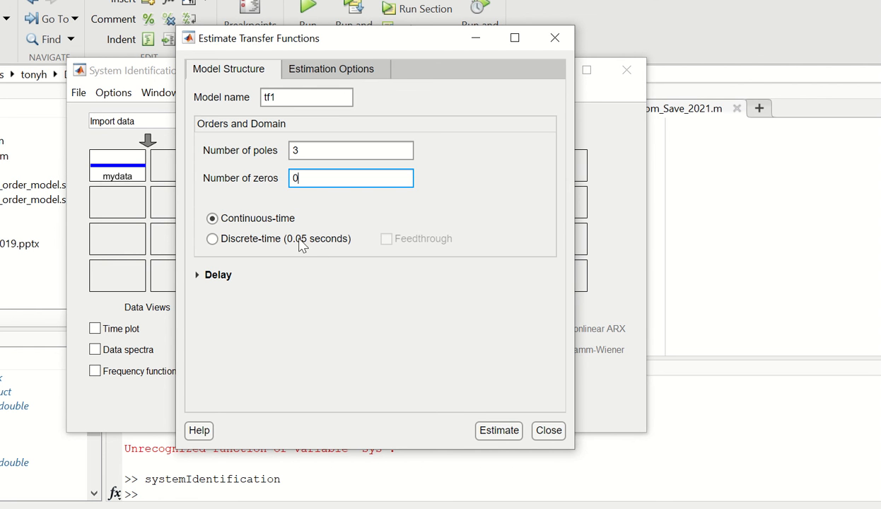
click(503, 432)
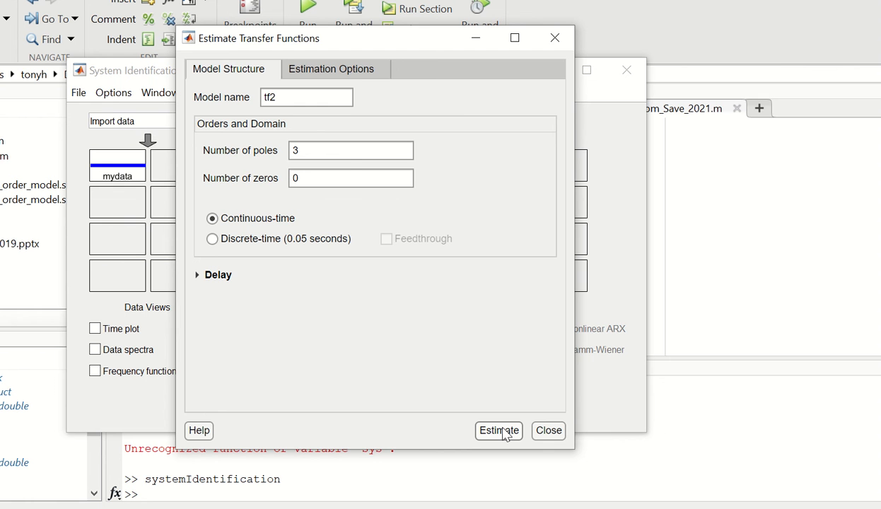
click(549, 430)
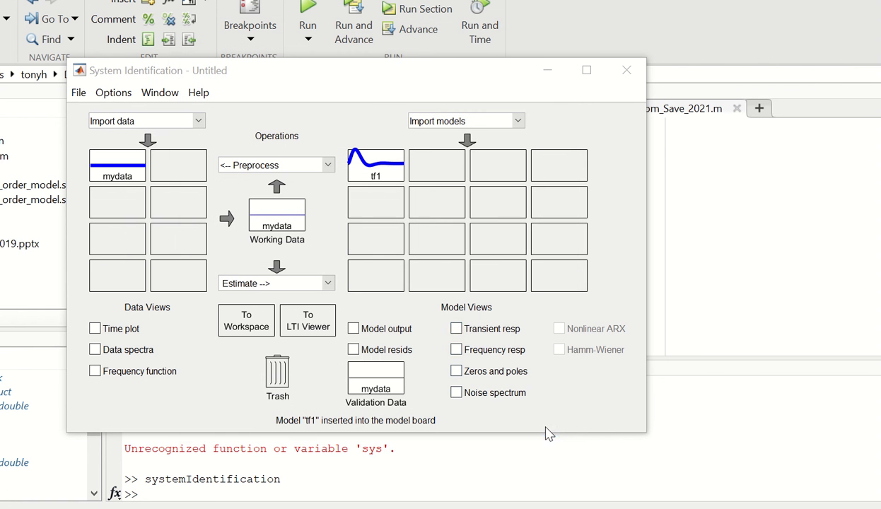
Inspect the details of model tf1 and export it to the MATLAB workspace, overwriting the existing variable
double_click(382, 167)
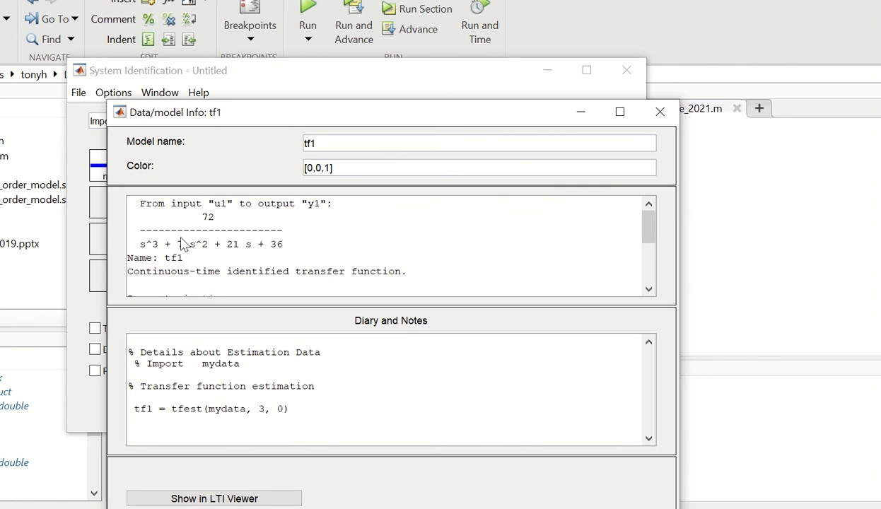
drag(360, 107, 351, 38)
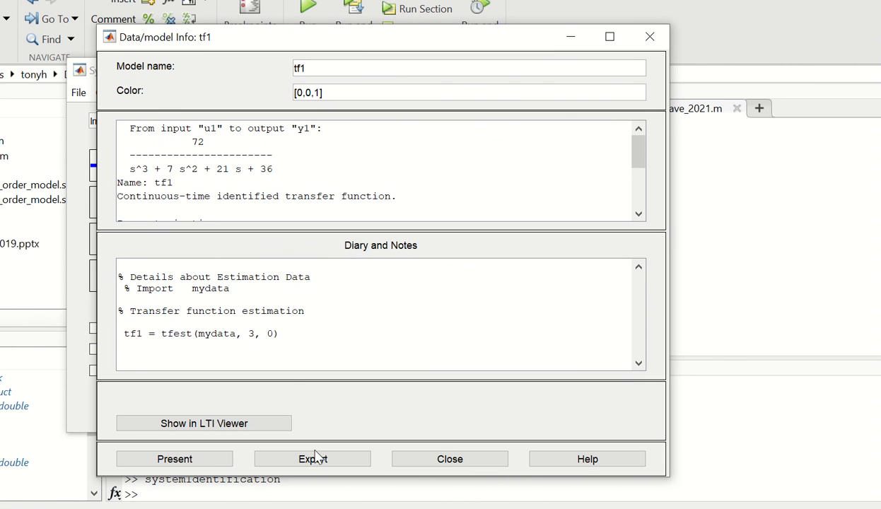
click(314, 460)
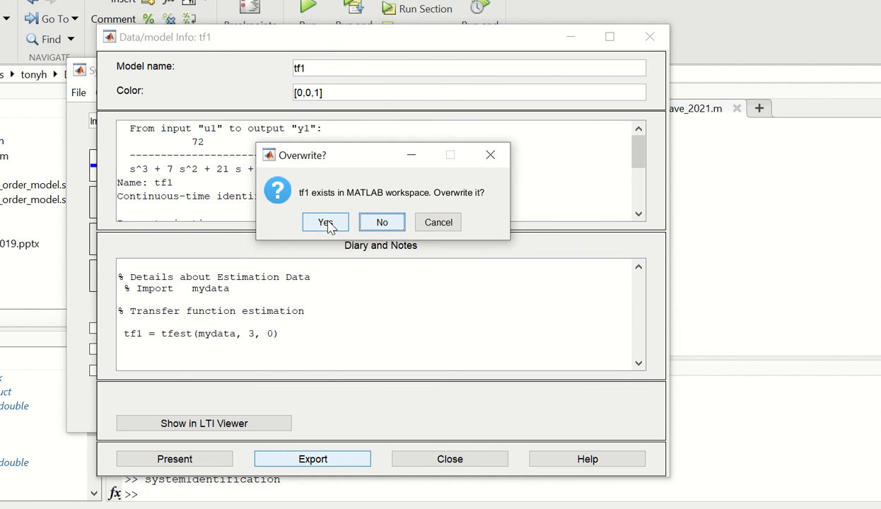
click(326, 223)
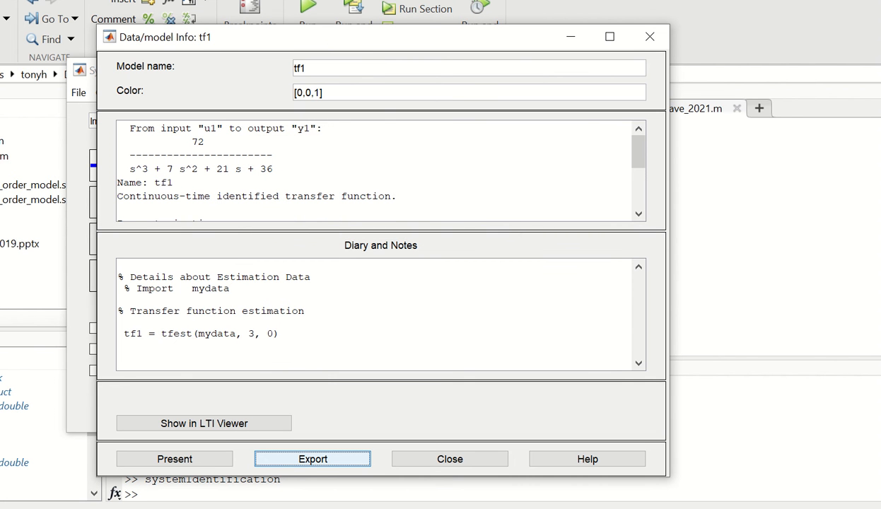
click(650, 38)
Display tf1 in the Command Window and examine its transfer function and fit to the estimation data
click(184, 494)
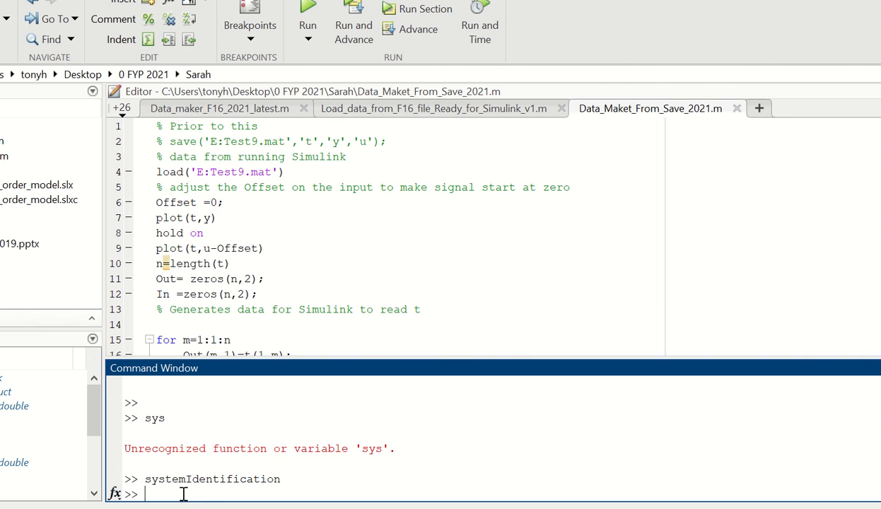
text(tf1)
key(Return)
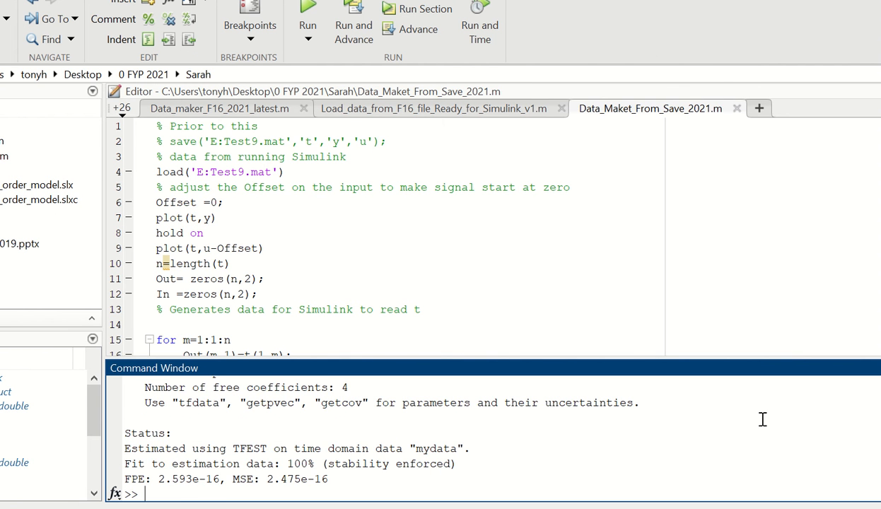
scroll(762, 420, up, 2)
scroll(762, 419, up, 1)
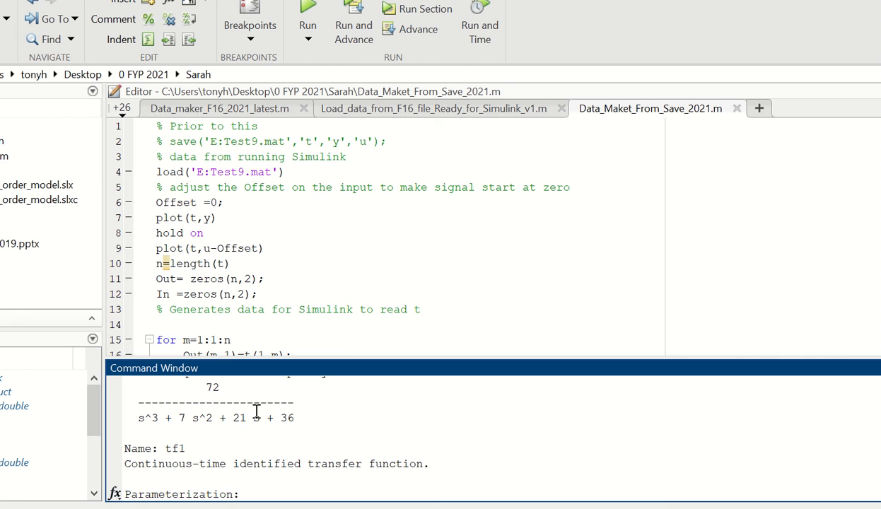
scroll(446, 414, down, 3)
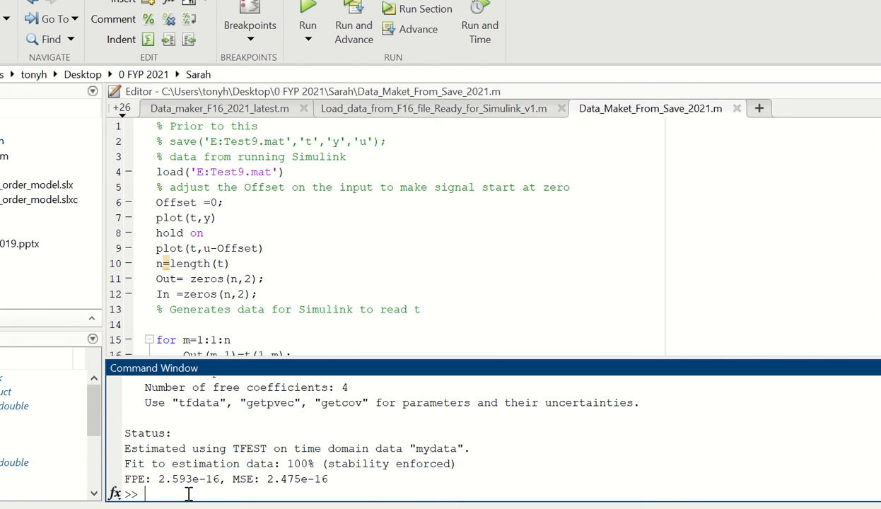
Show tf1 in factored zero-pole-gain form using the zpk command
text(pk(tf)
text())
key(Return)
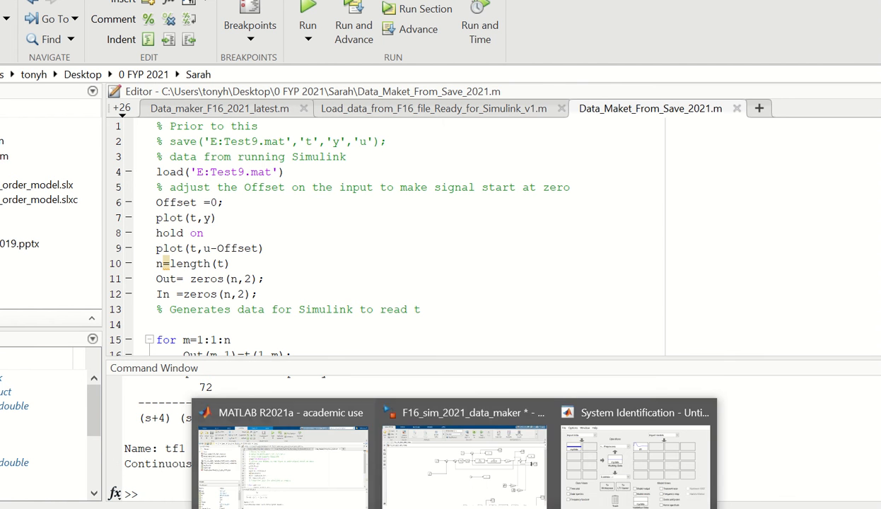
Switch to the F16_sim_2021_data_maker Simulink model, run the 15-second simulation with the noise sources connected, and open the combined output scope
click(469, 501)
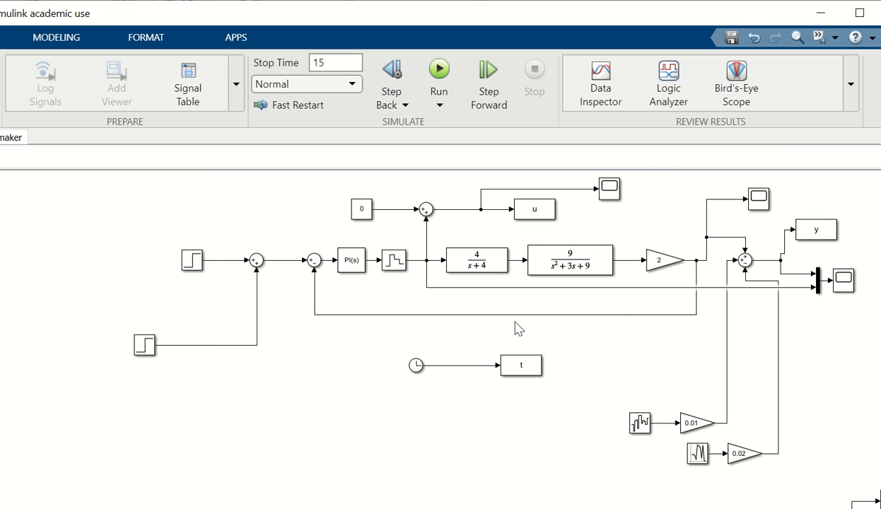
click(577, 276)
click(693, 425)
click(706, 455)
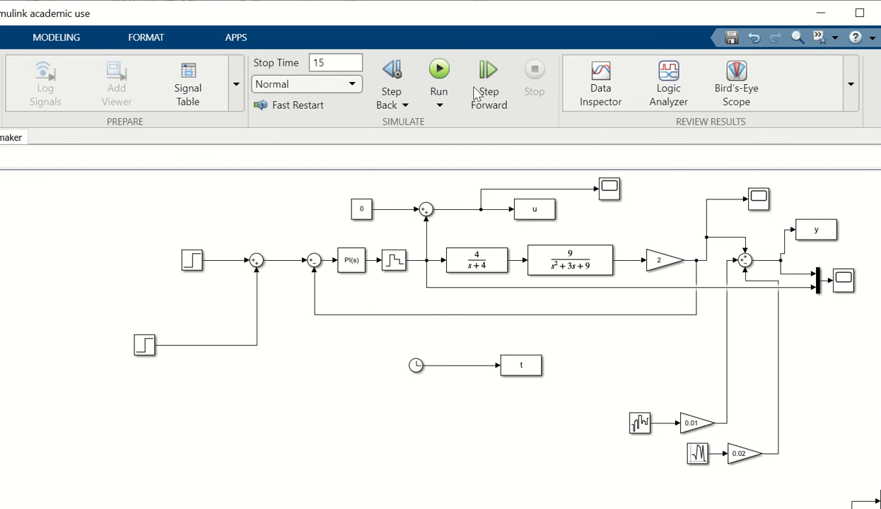
click(439, 69)
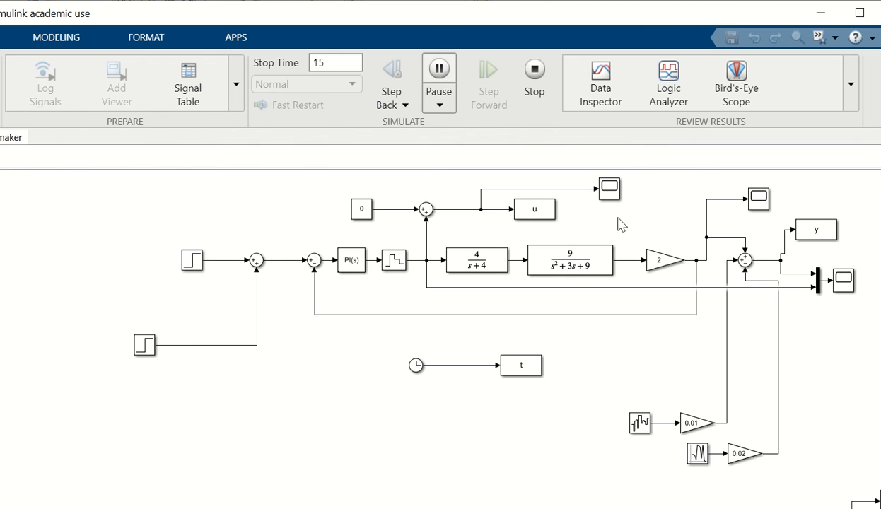
double_click(844, 279)
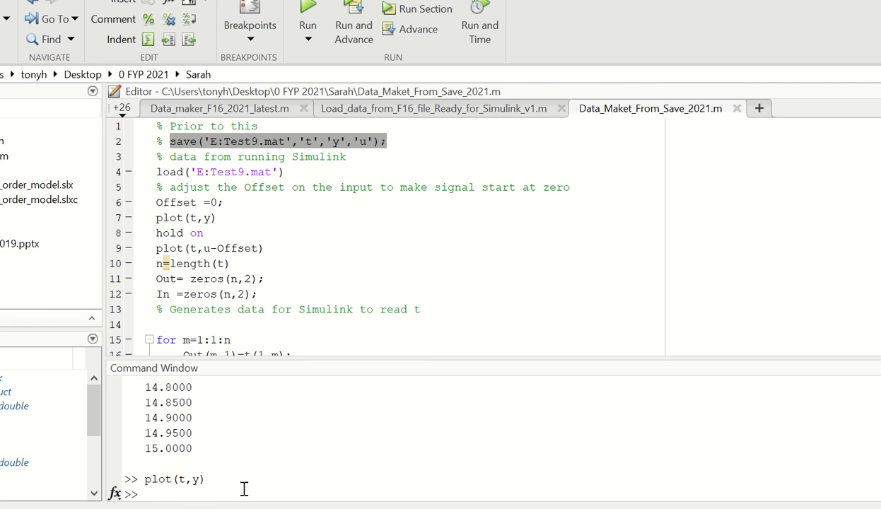
Plot output y against time t in MATLAB to inspect the noisy response, and close the figure
click(205, 478)
text(p)
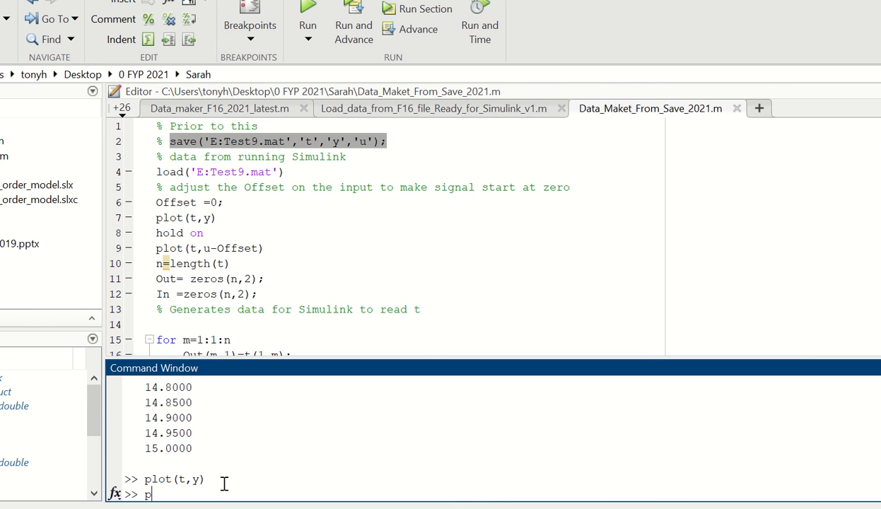
text(lot(t,y))
key(Return)
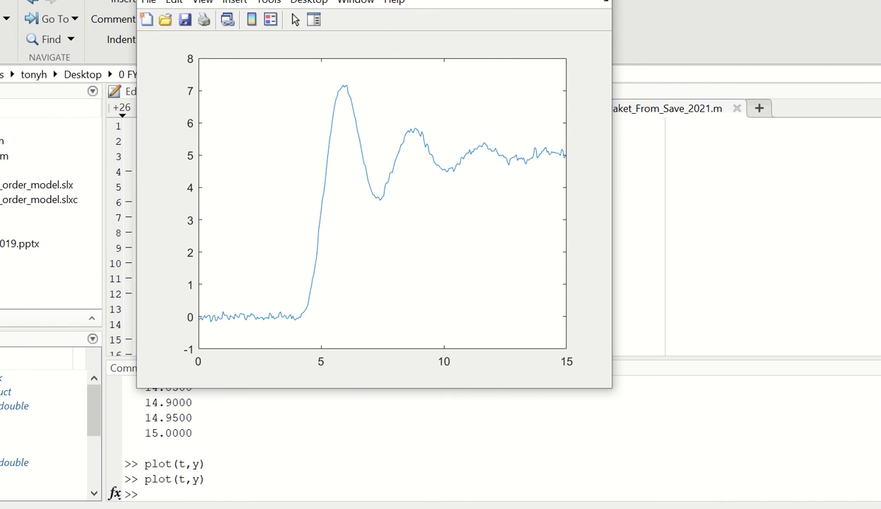
click(594, 0)
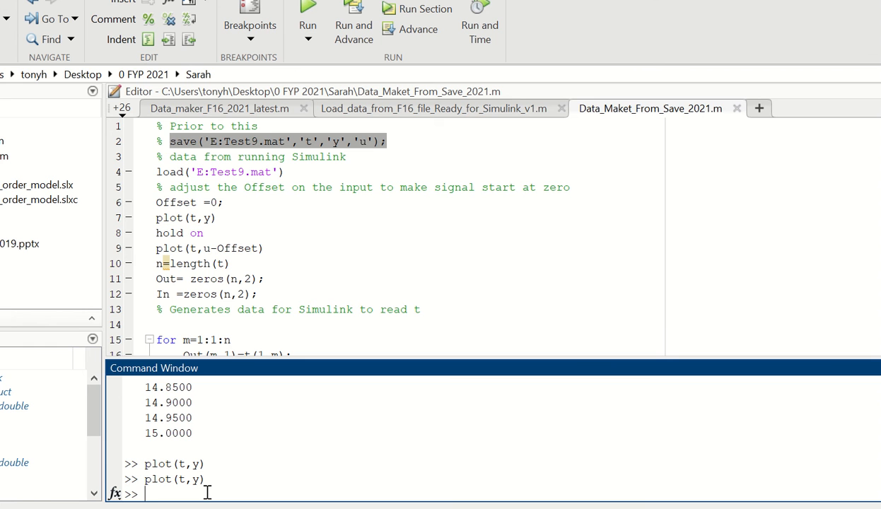
Reopen the System Identification tool by running the systemIdentification command
text(systemIdent)
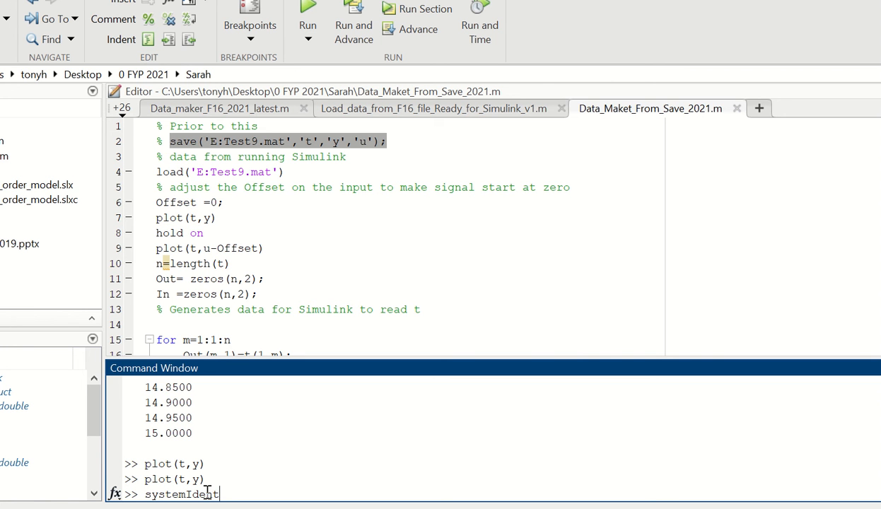
text(ification)
key(Return)
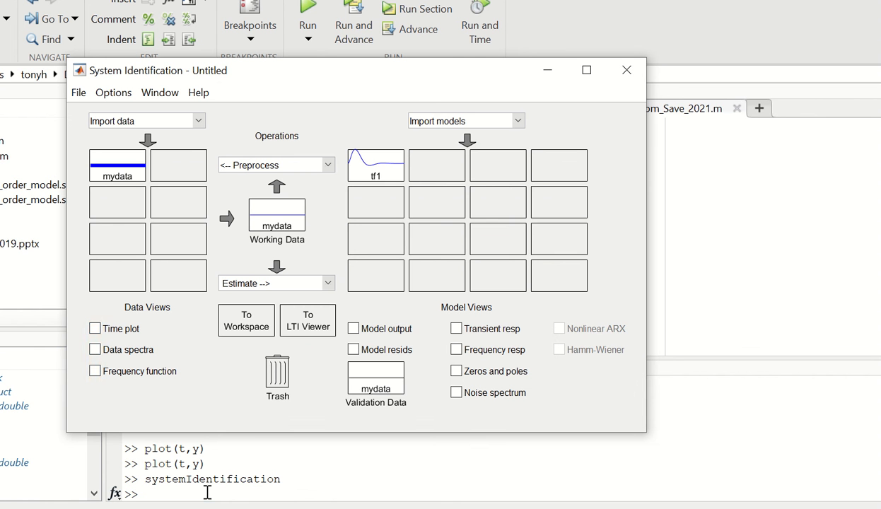
Import the noisy time-domain data as mydata with input u, output y and sample time 0.05, and check the red data set's details
click(201, 125)
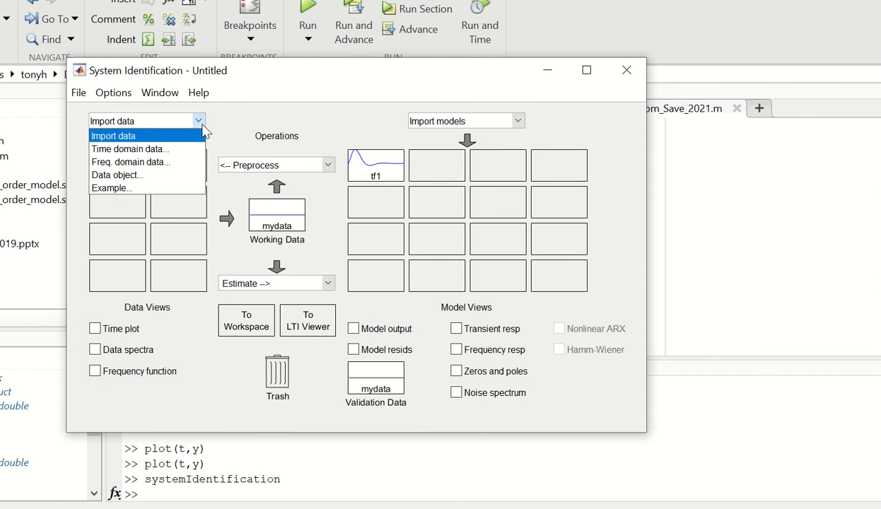
click(171, 146)
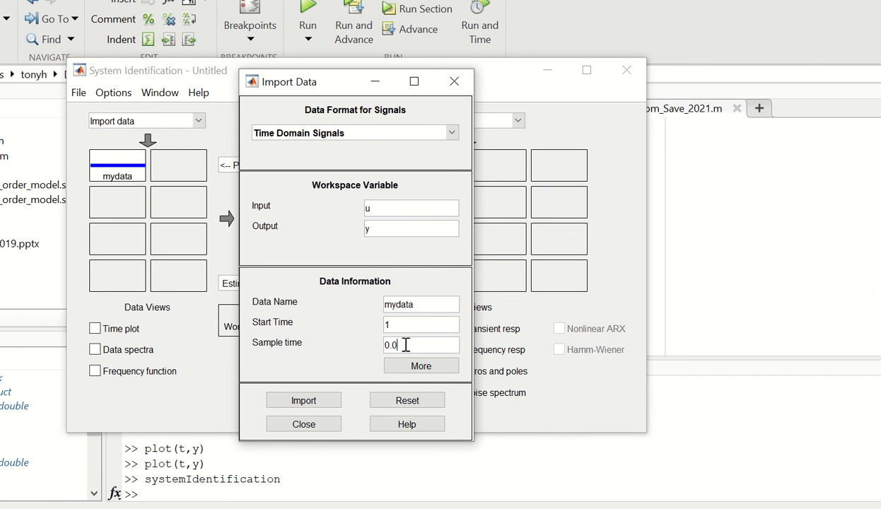
click(320, 401)
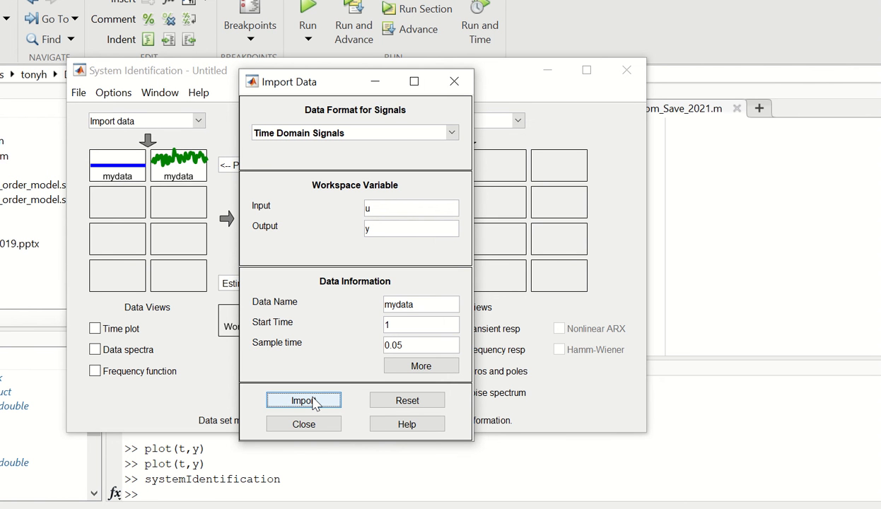
click(316, 402)
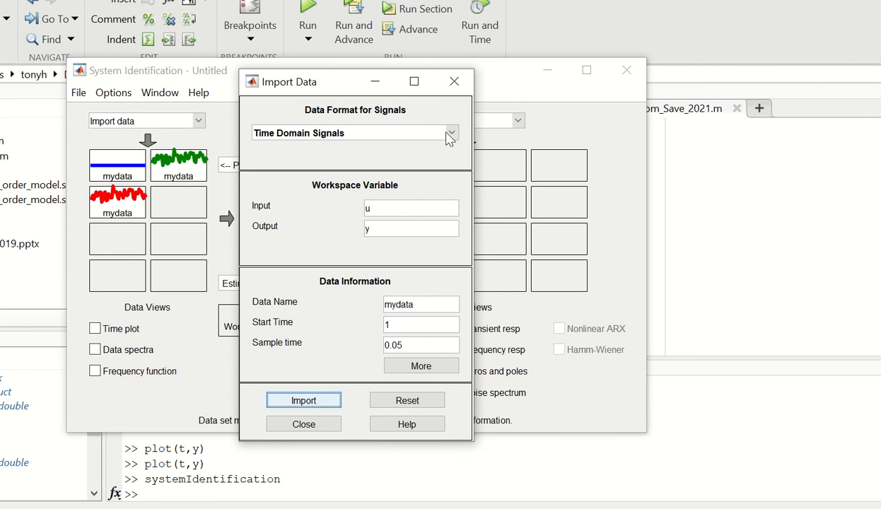
click(454, 81)
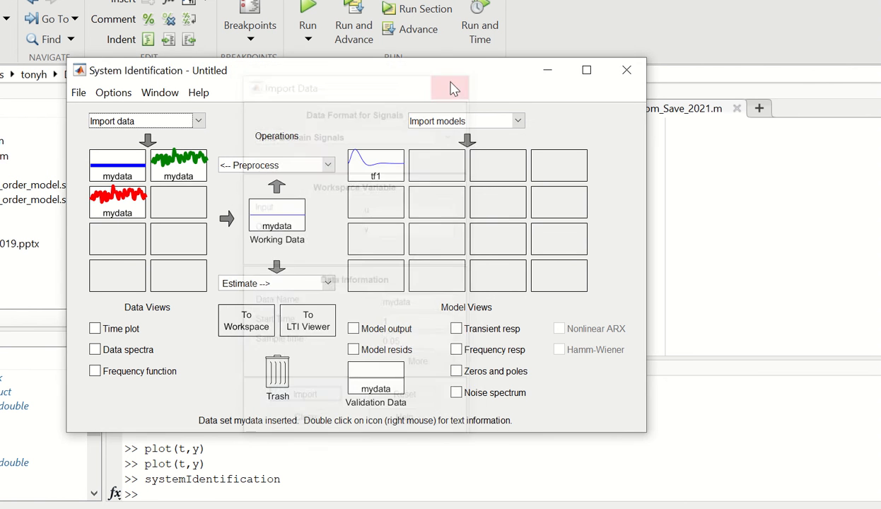
double_click(124, 205)
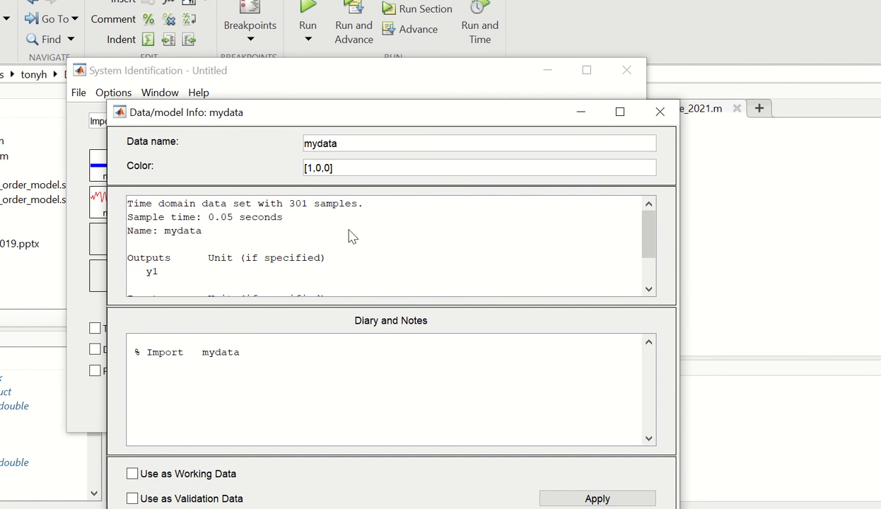
click(660, 111)
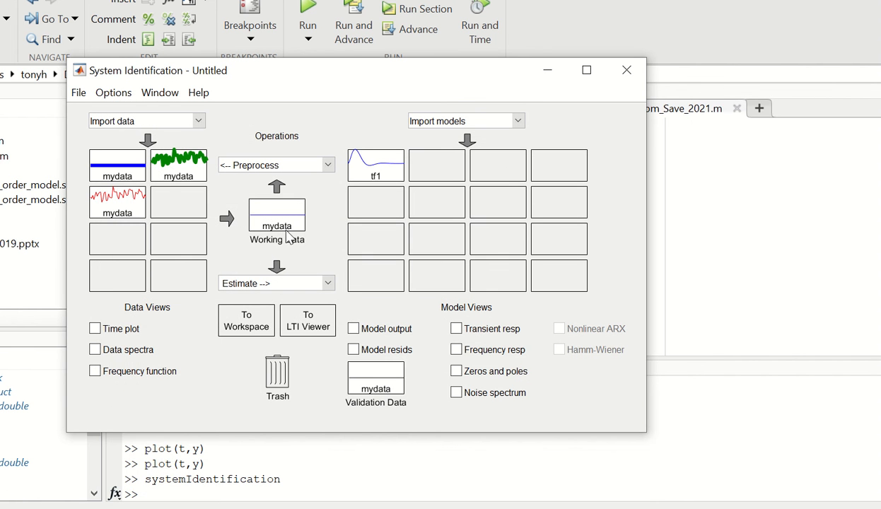
Estimate a second continuous-time transfer function, tf2, with 3 poles and 0 zeros, and open its model details
click(125, 201)
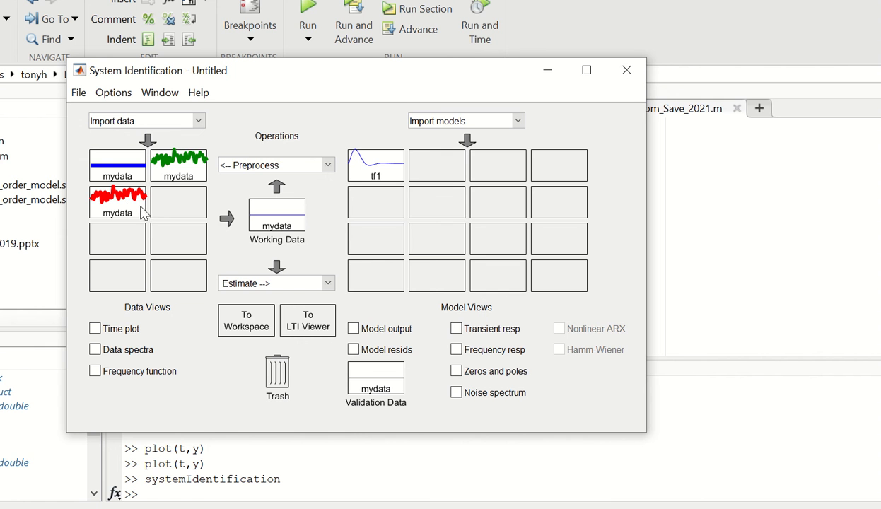
click(330, 283)
click(309, 317)
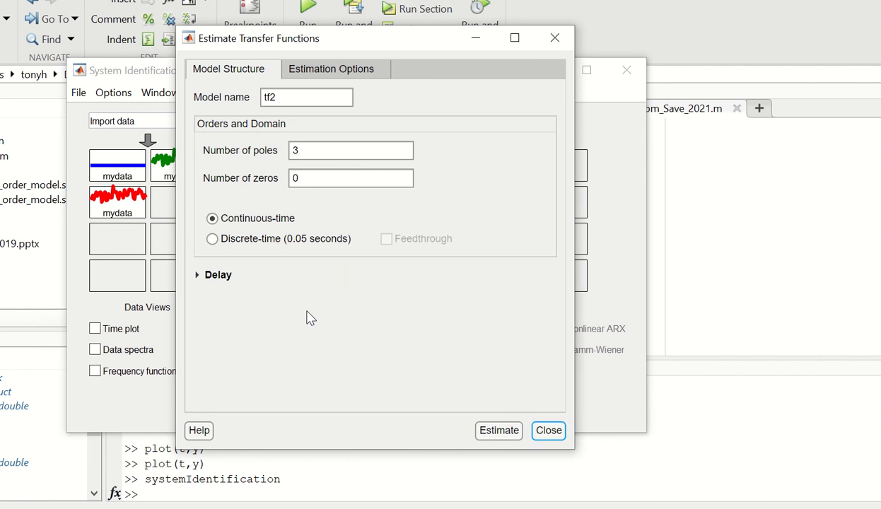
click(498, 433)
click(549, 433)
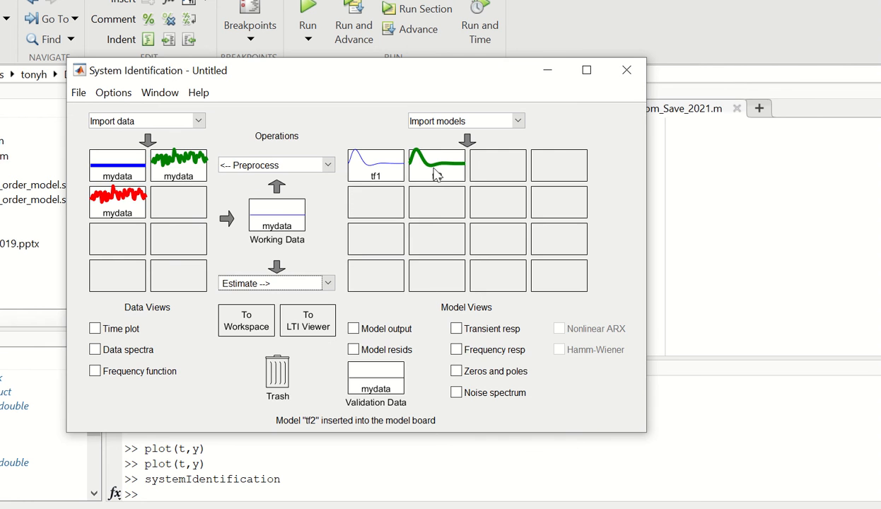
double_click(429, 176)
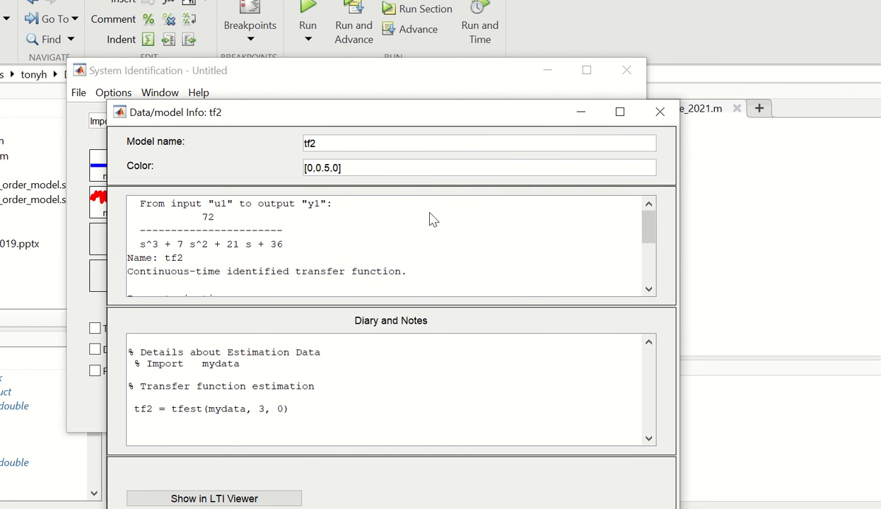
Deselect the green mydata set, estimate a continuous-time transfer function tf3 with 3 poles and 0 zeros, and view its details
click(661, 113)
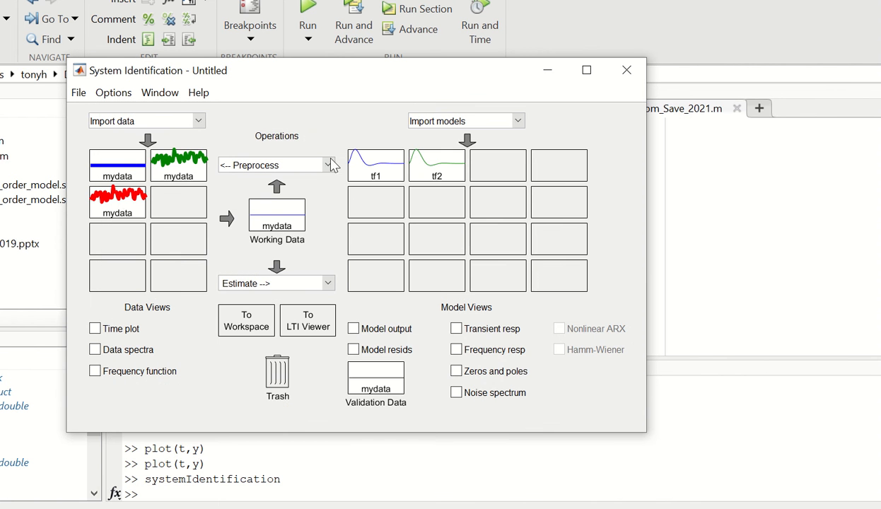
click(184, 170)
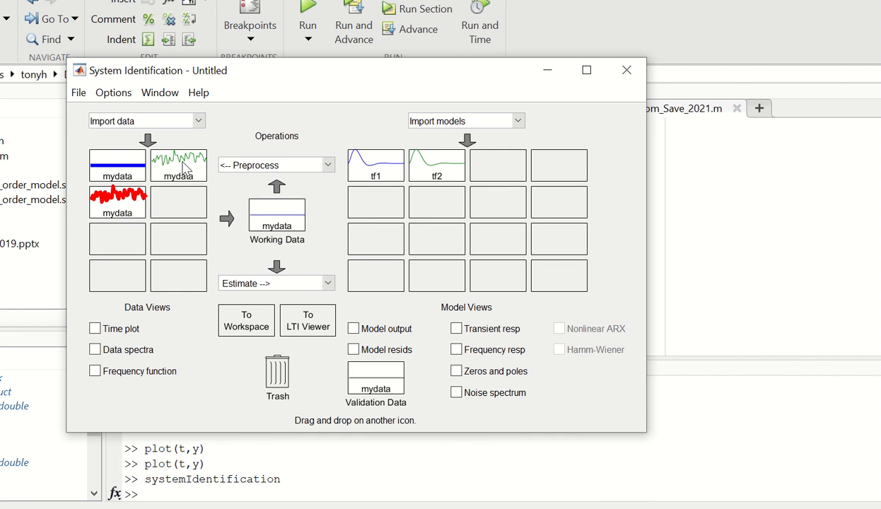
click(328, 284)
click(312, 309)
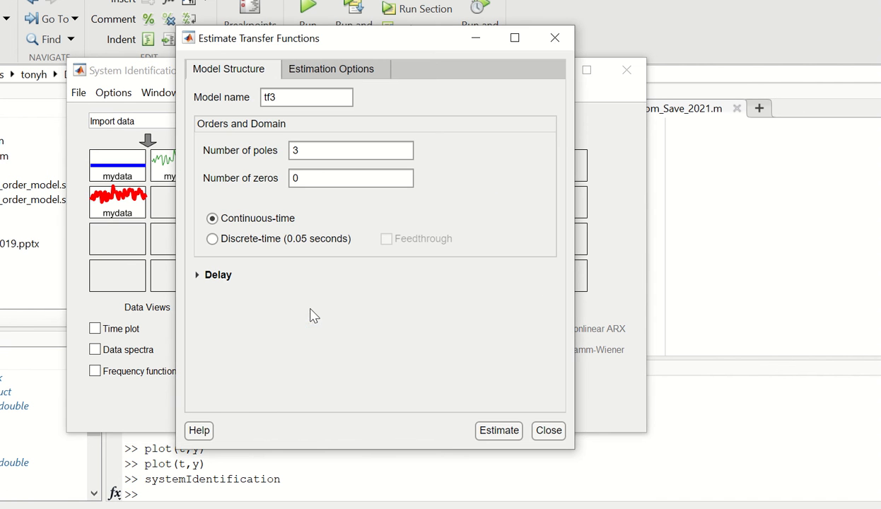
click(498, 432)
click(549, 431)
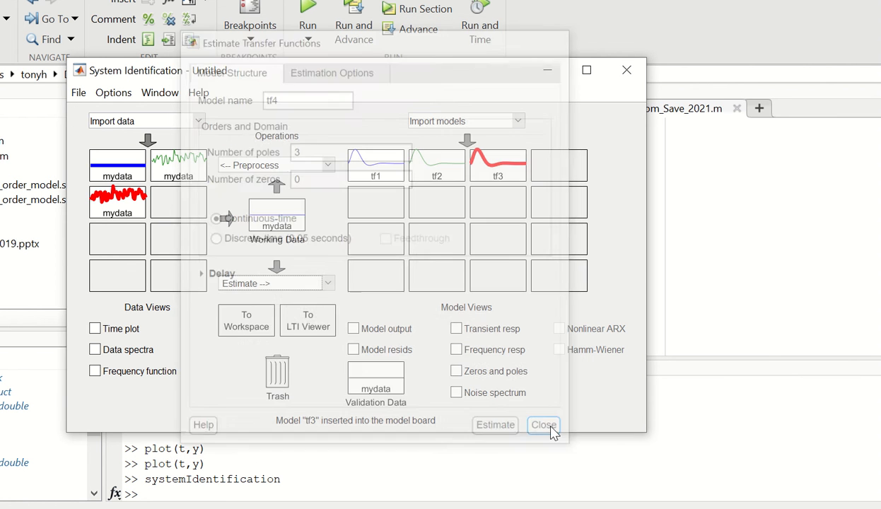
double_click(510, 176)
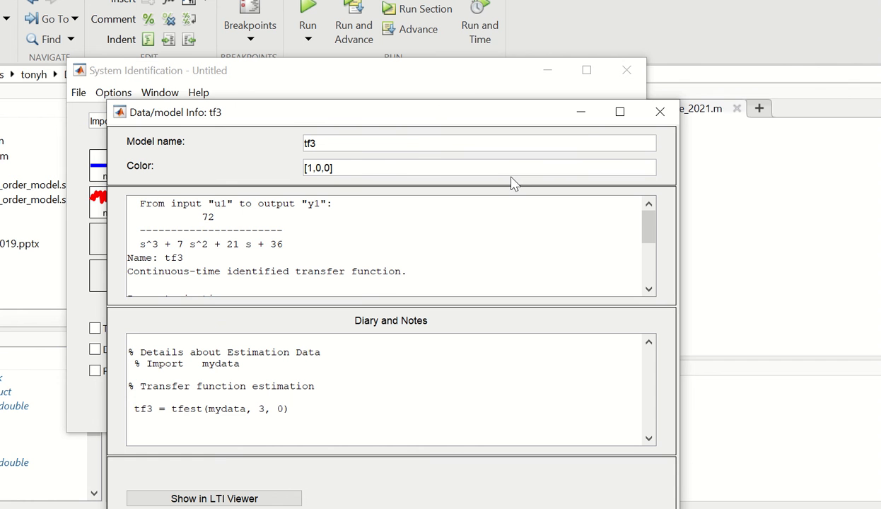
click(644, 113)
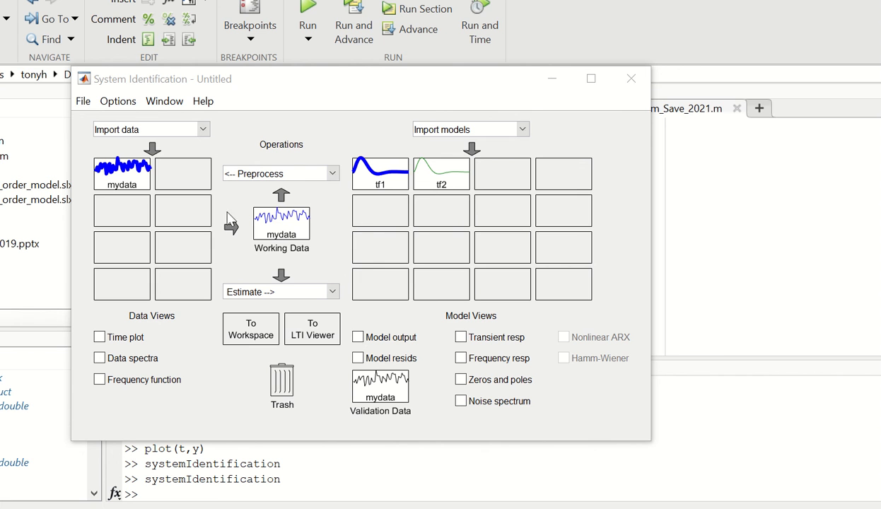
Deselect mydata and check the identified transfer function in the details of model tf2
click(128, 183)
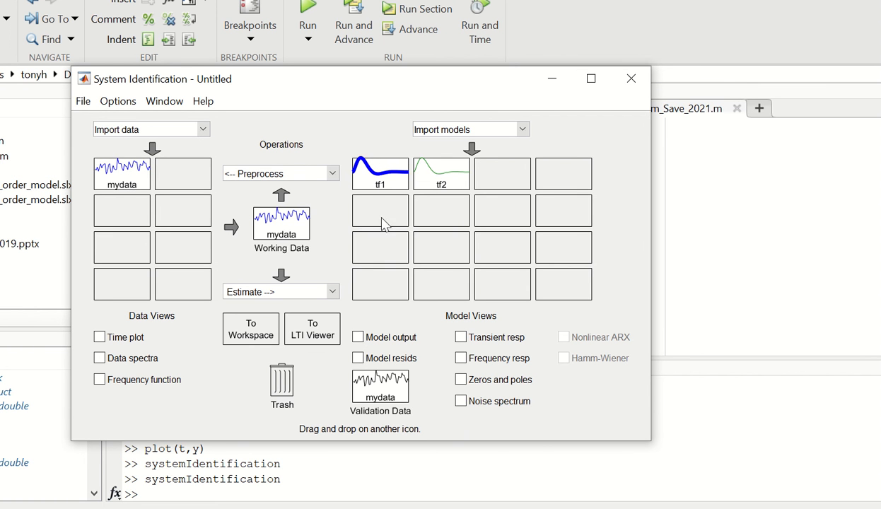
double_click(446, 183)
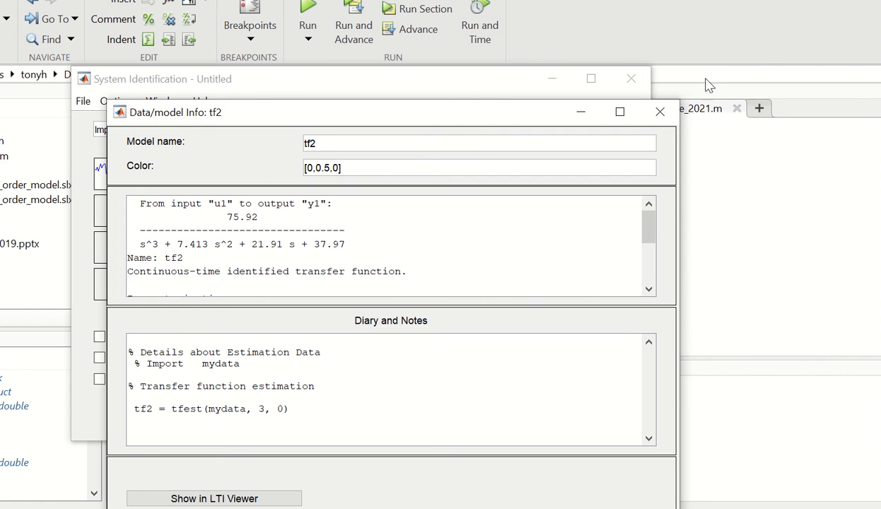
click(660, 114)
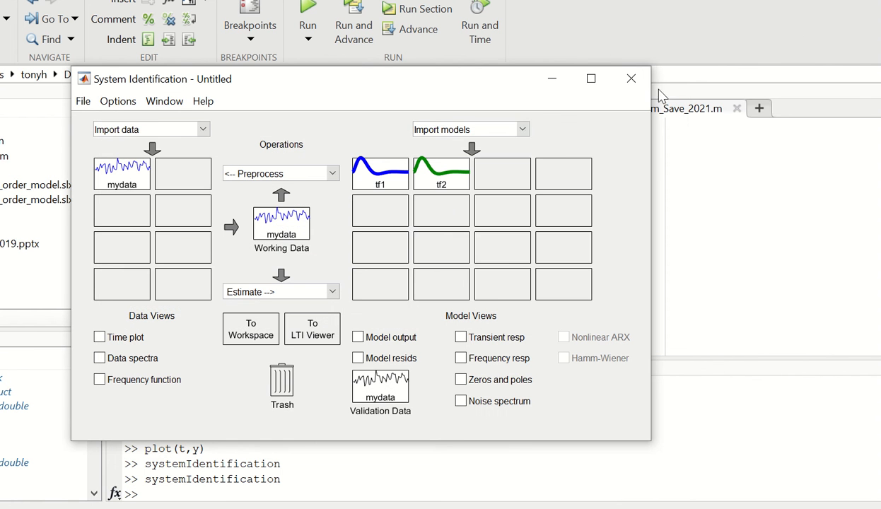
Export model tf2 from its model details to the MATLAB workspace, and close the details
click(188, 490)
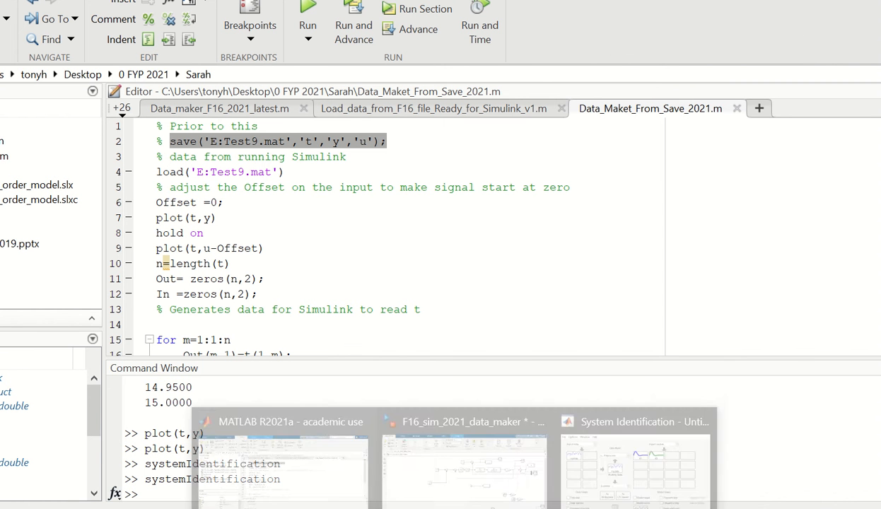
click(594, 479)
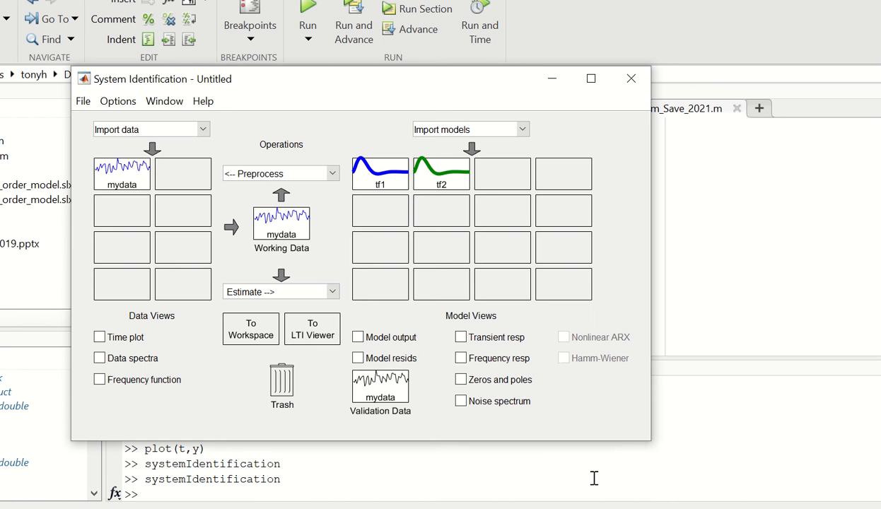
right_click(444, 174)
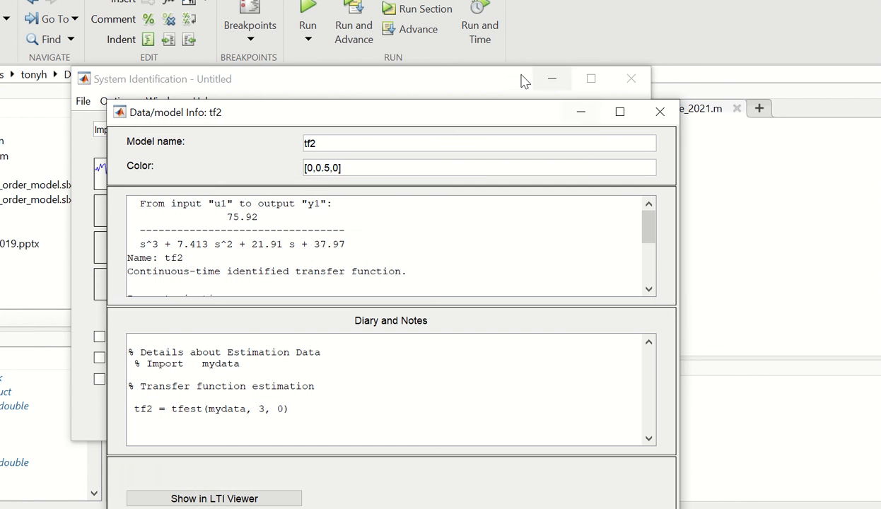
drag(479, 111, 478, 31)
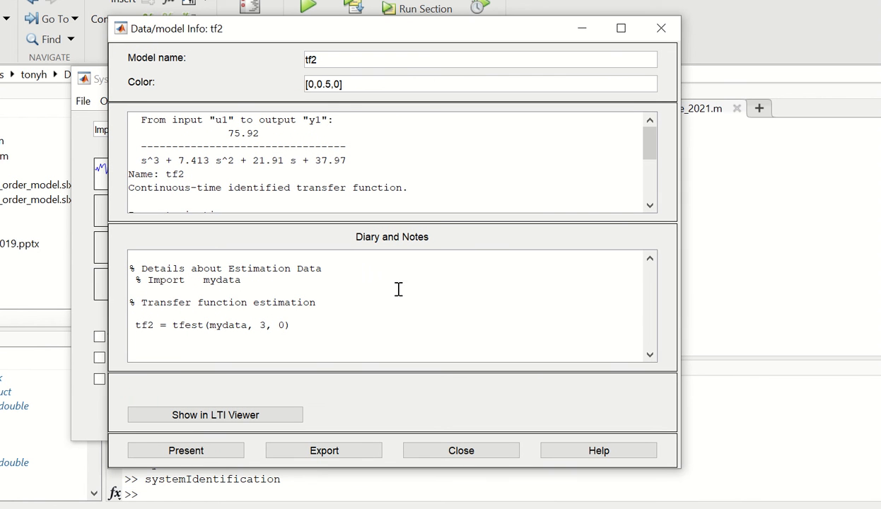
click(319, 453)
click(320, 455)
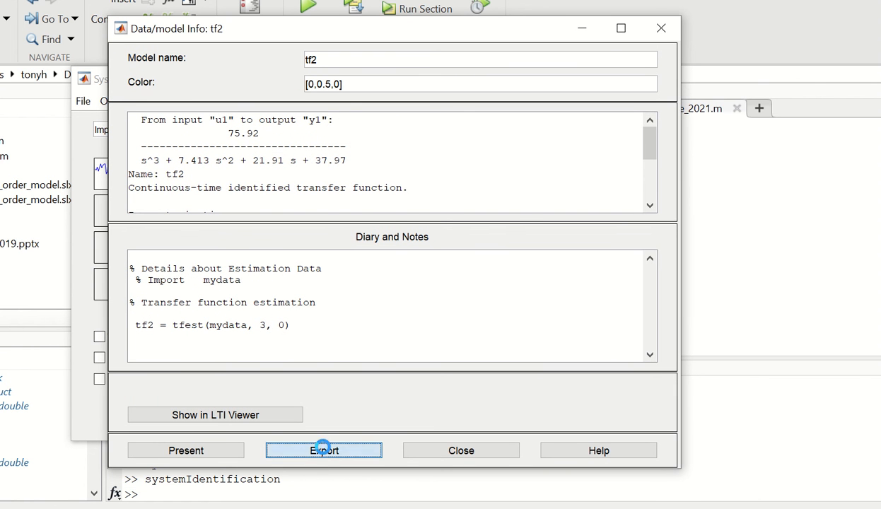
click(338, 214)
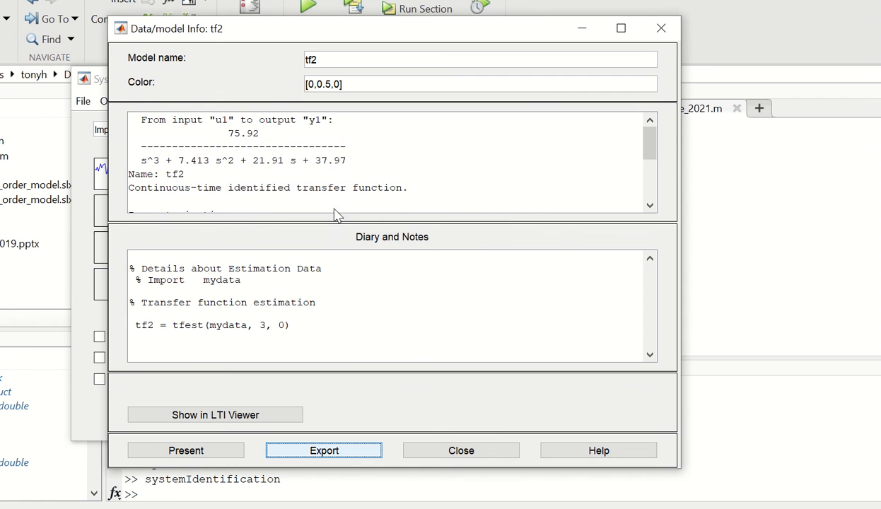
click(662, 28)
Convert tf2 to zero/pole/gain form by running zpk(tf2) in MATLAB
click(169, 496)
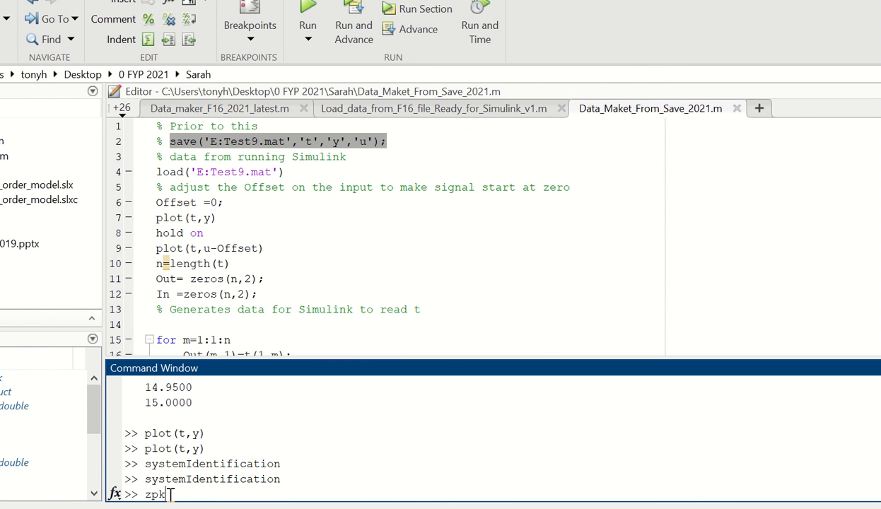
text(zpk(tf2))
key(Return)
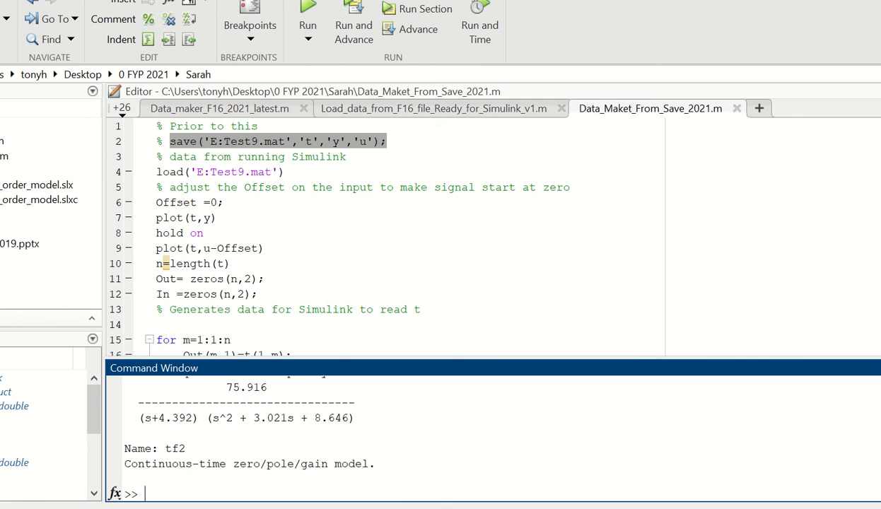
Estimate a continuous-time transfer function tf3 with 4 poles and 1 zero in the System Identification tool
mouse_move(522, 508)
click(593, 453)
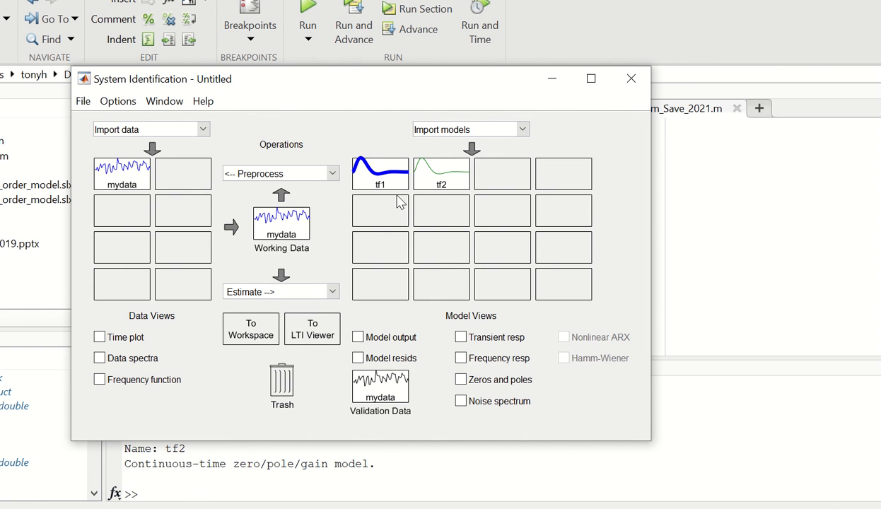
click(333, 292)
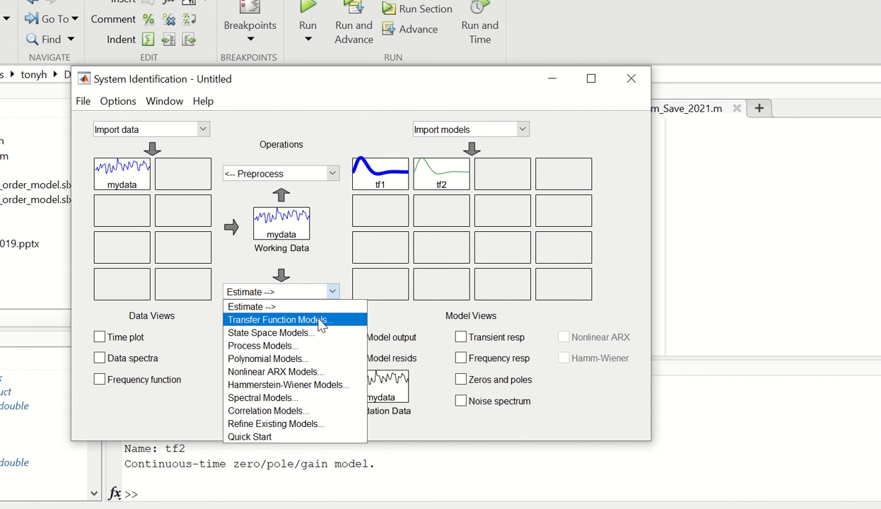
click(321, 325)
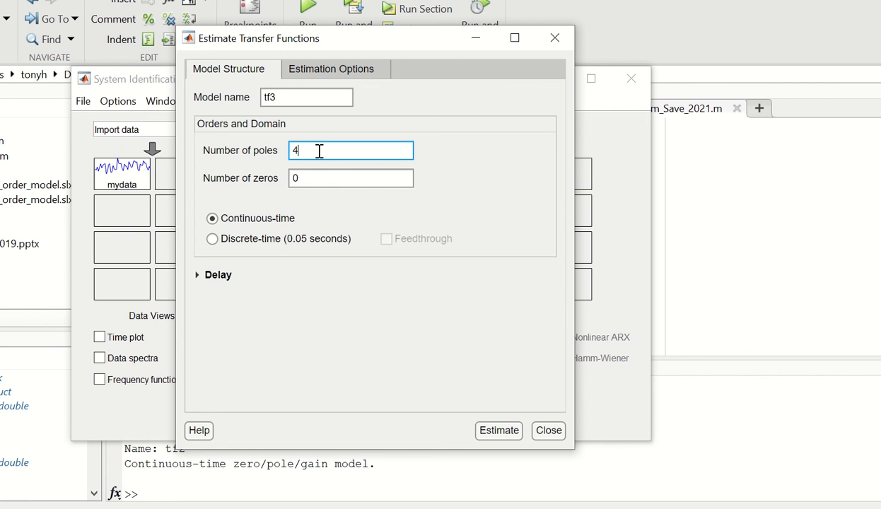
click(312, 177)
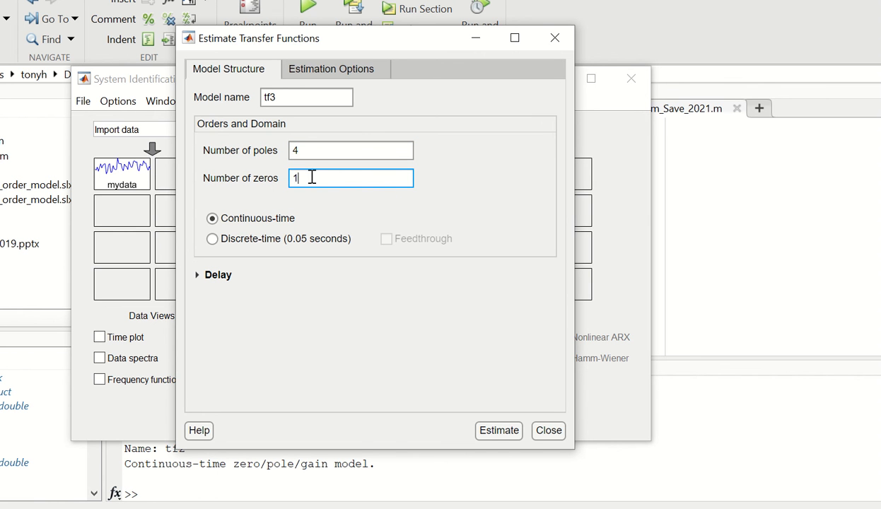
click(497, 436)
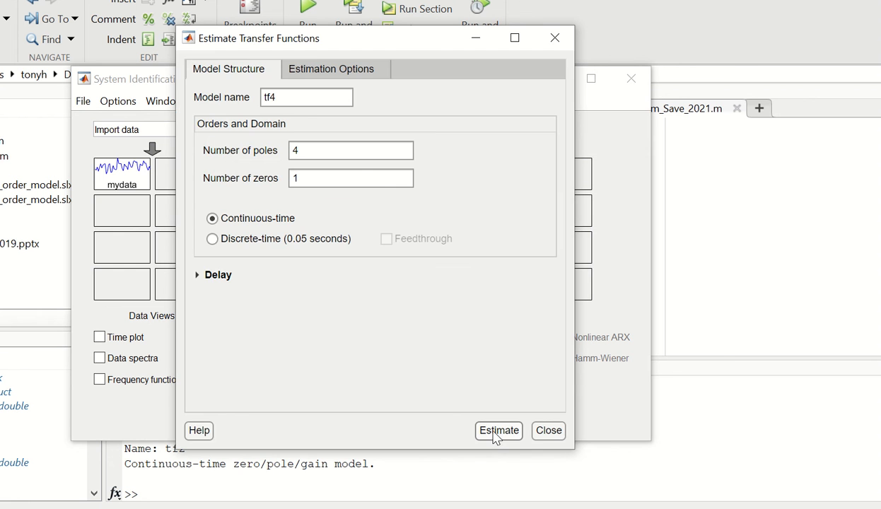
click(547, 431)
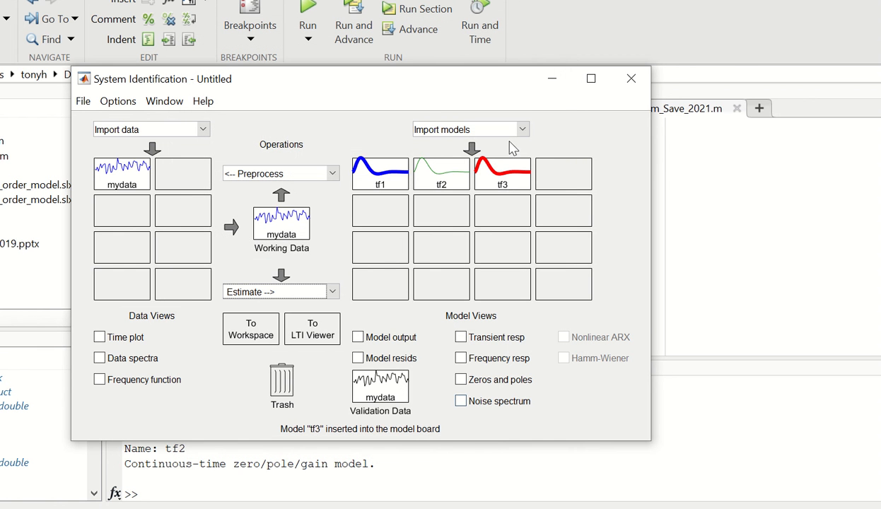
Open the details of model tf3, export it to the MATLAB workspace, and close the details
double_click(501, 176)
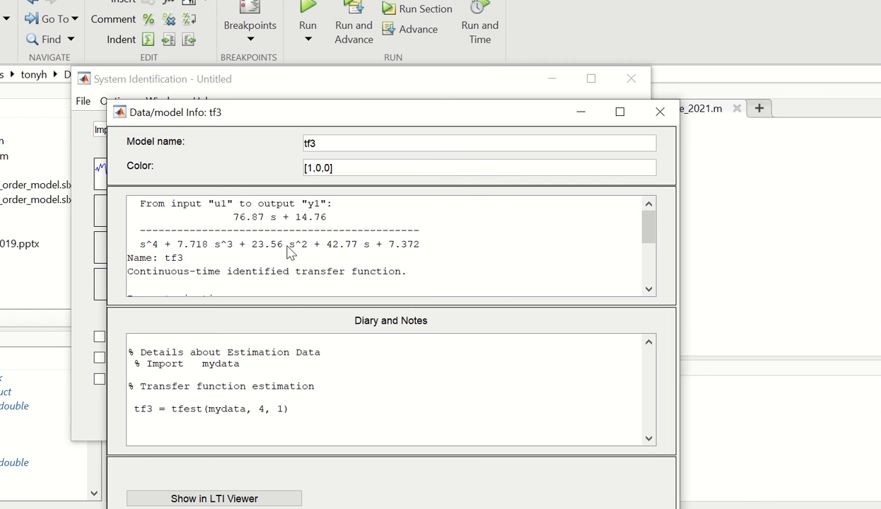
drag(370, 108, 364, 29)
click(337, 460)
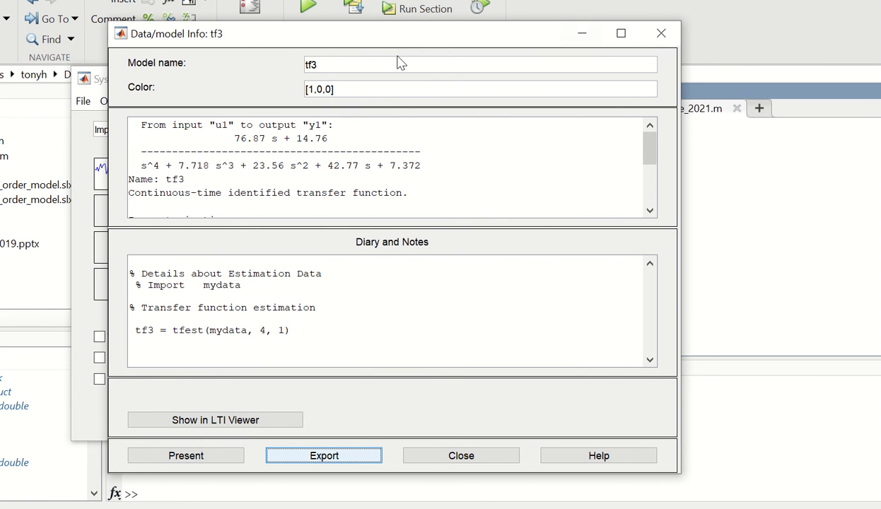
click(661, 33)
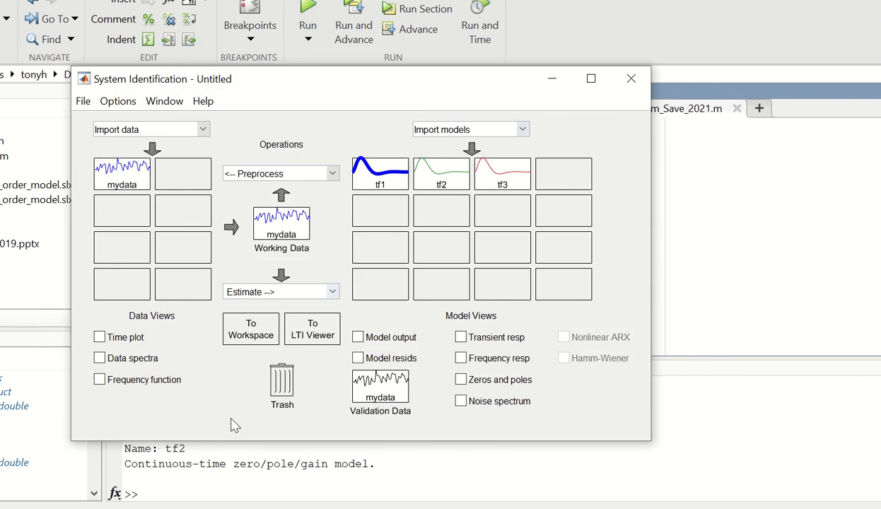
Convert tf3 to zero/pole/gain form by running zpk(tf3) in MATLAB
click(175, 489)
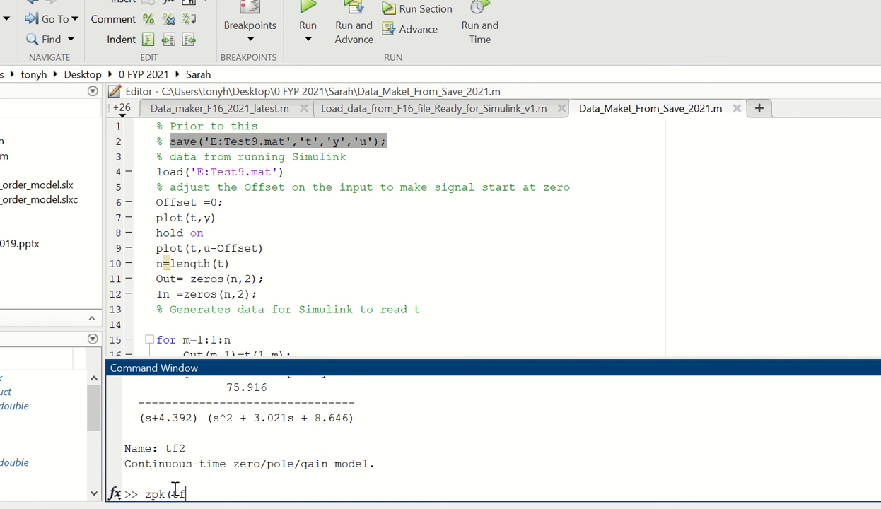
text(zpk(tf3))
key(Return)
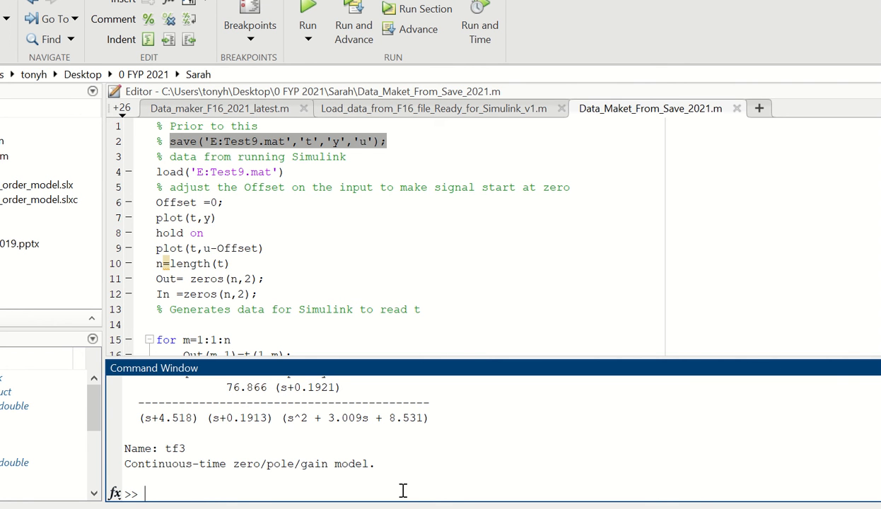
Switch to the F16_sim_2021_data_maker Simulink model and examine its first-order and second-order transfer function blocks for comparison
mouse_move(454, 508)
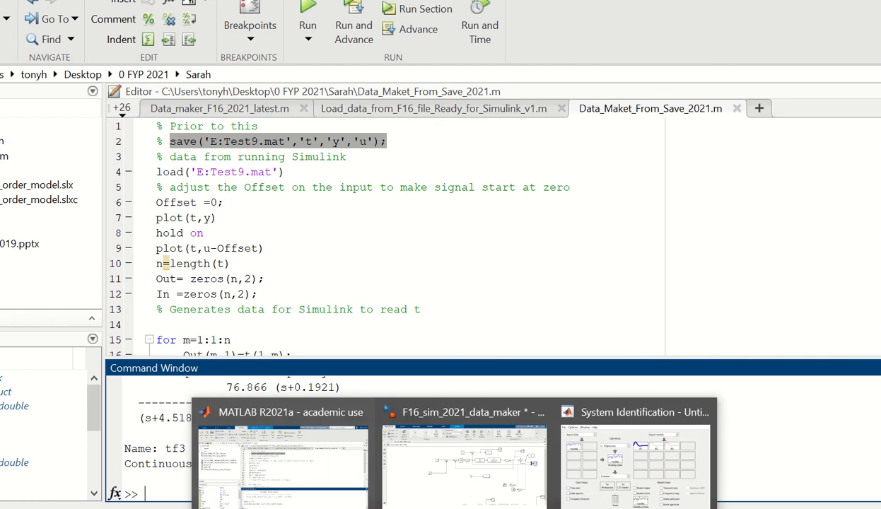
click(453, 491)
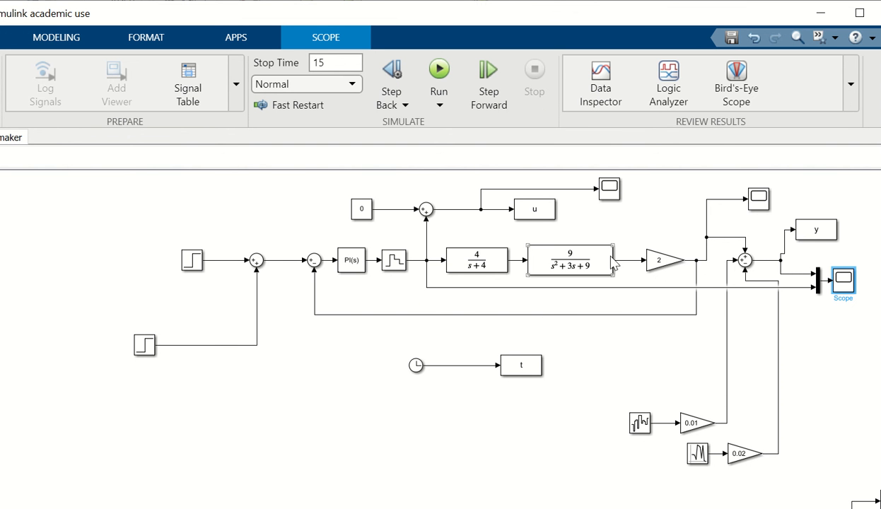
click(482, 271)
click(569, 252)
mouse_move(454, 508)
key(ctrl+o)
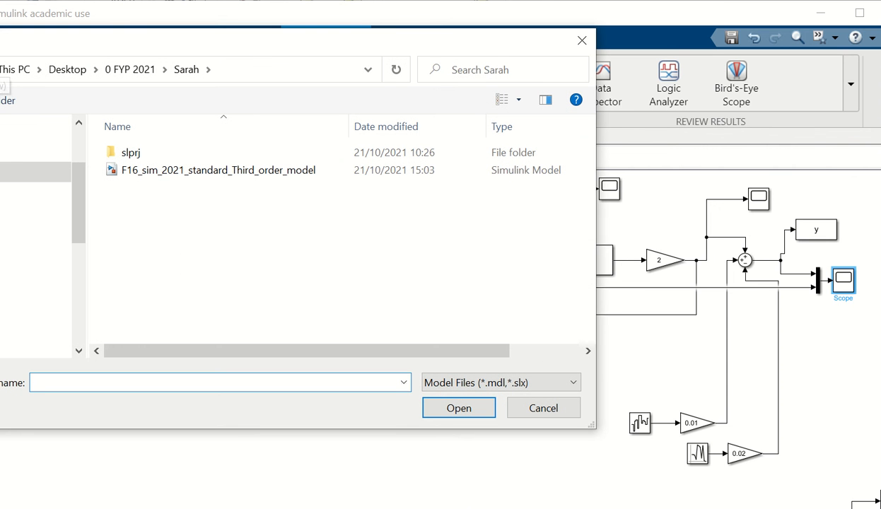
click(581, 41)
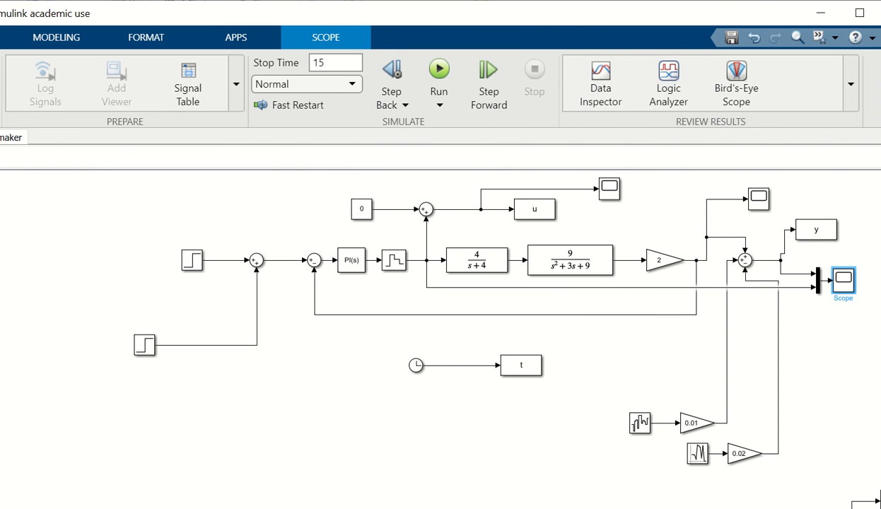
Open the recent Simulink model F16_sim_2021_standard_Third_order_model and move its window so the whole input side of the diagram is in view
click(0, 63)
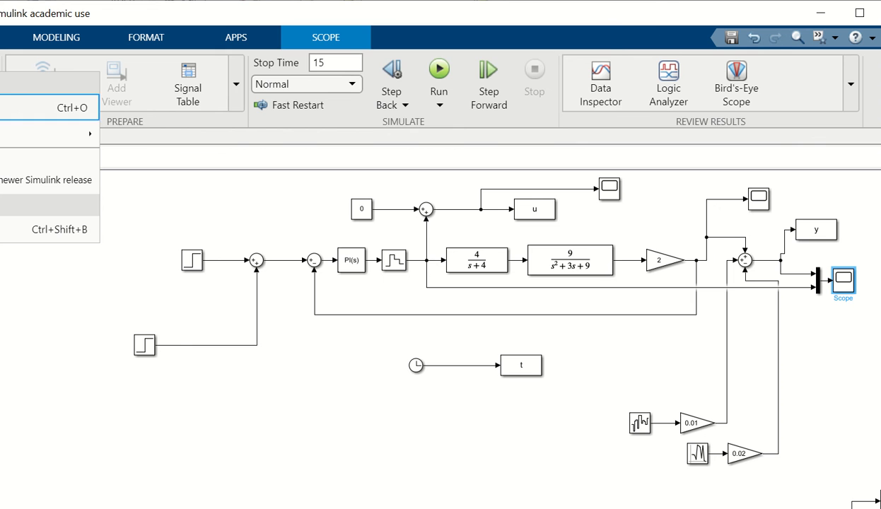
mouse_move(3, 134)
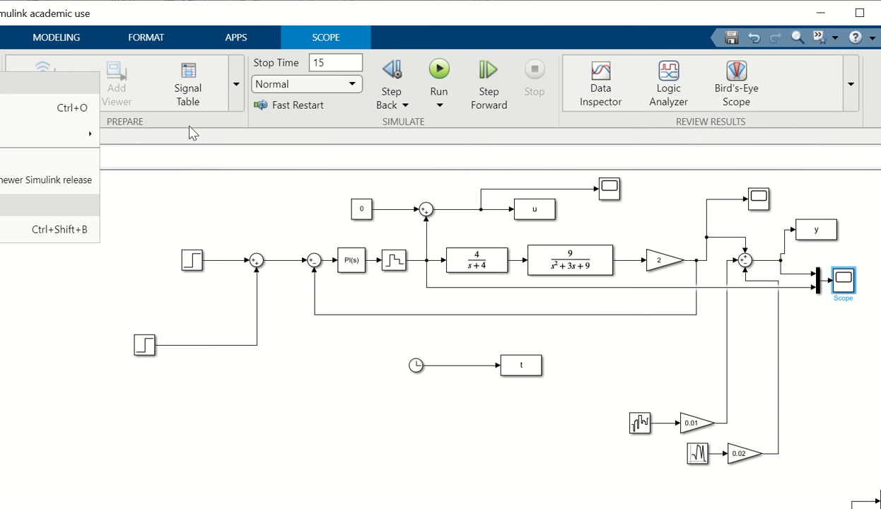
mouse_move(88, 136)
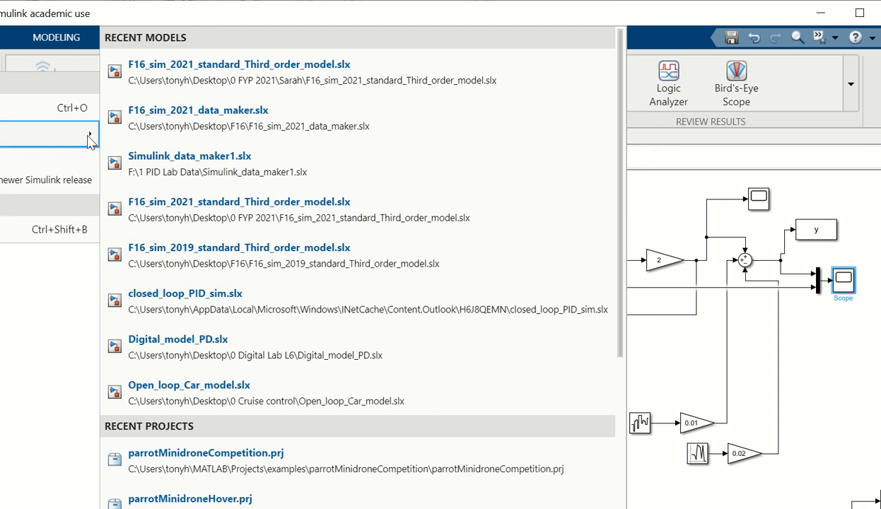
click(182, 135)
click(228, 71)
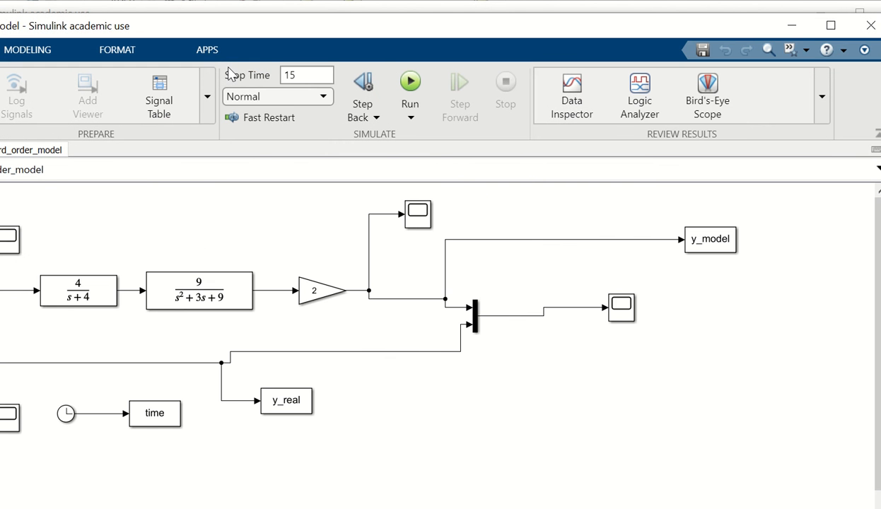
drag(254, 30, 477, 37)
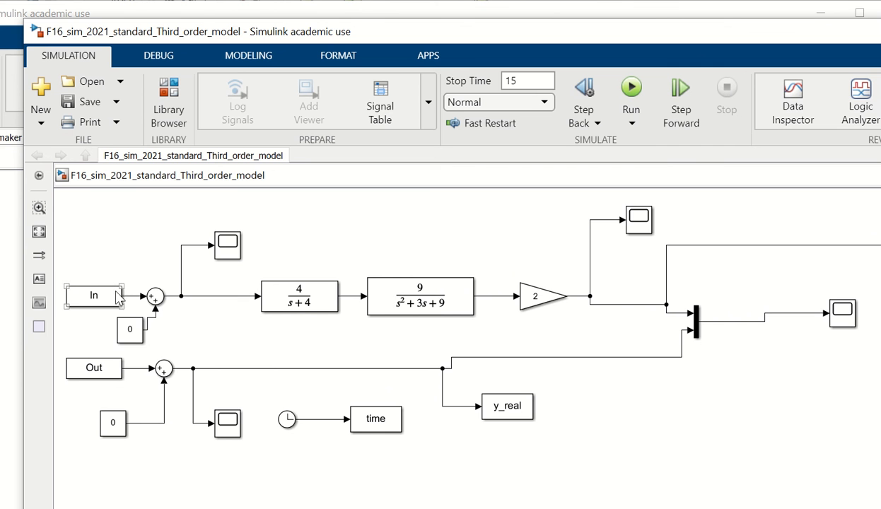
Check the In and Out workspace blocks, run the third-order model simulation, and open the scope that compares the model output with the real output
click(104, 378)
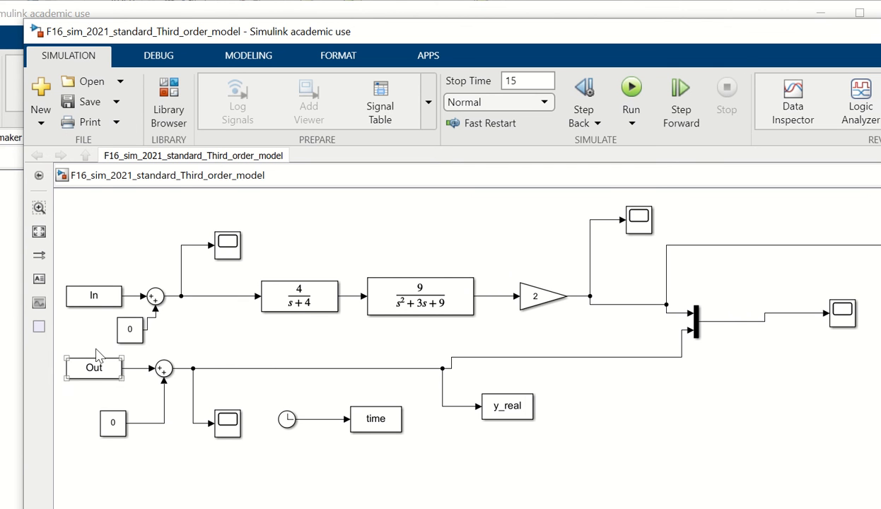
click(101, 346)
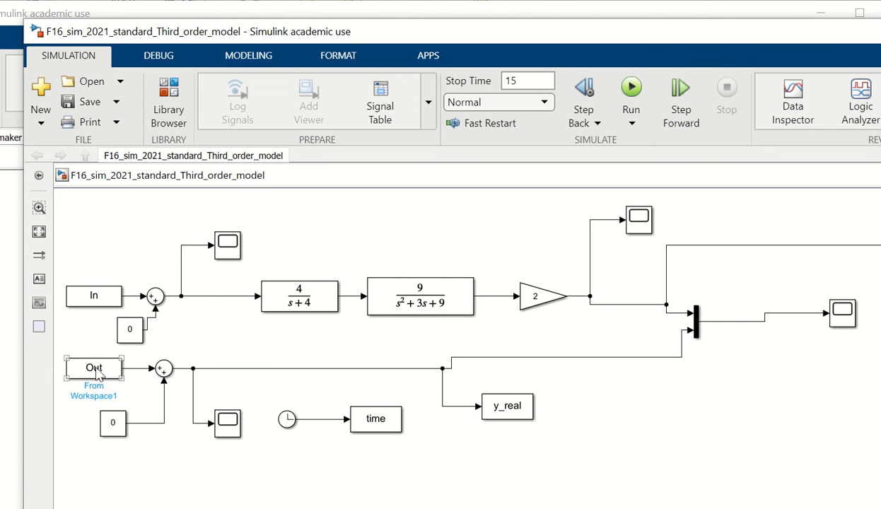
click(843, 316)
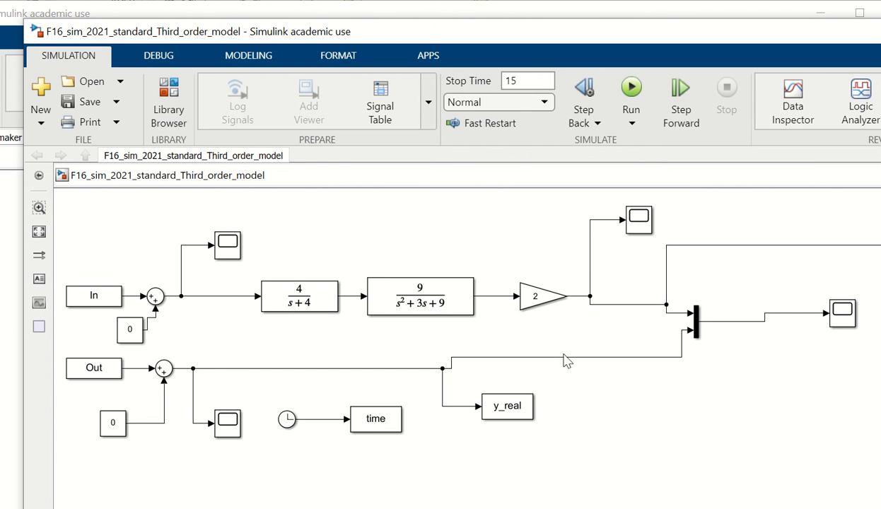
click(632, 90)
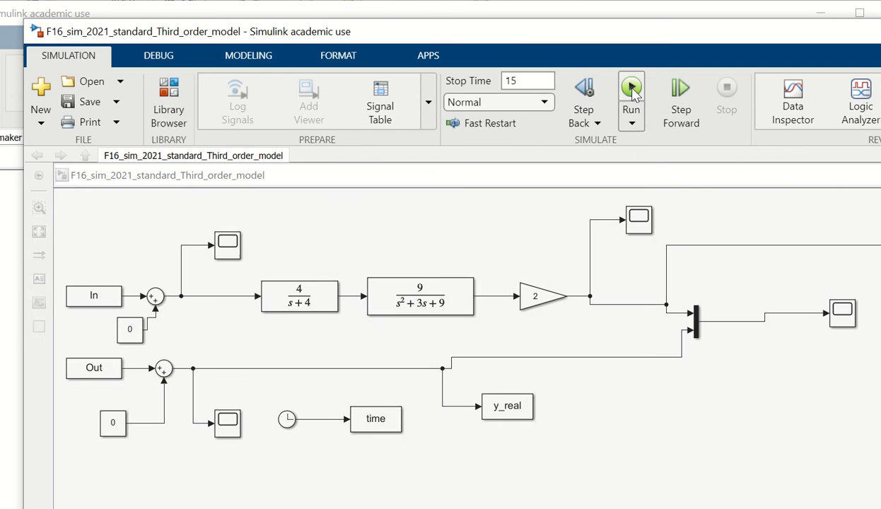
double_click(838, 316)
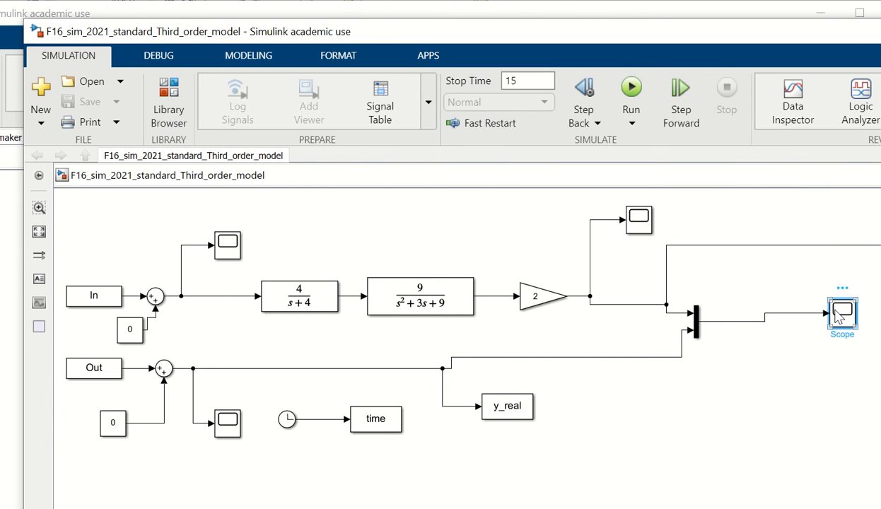